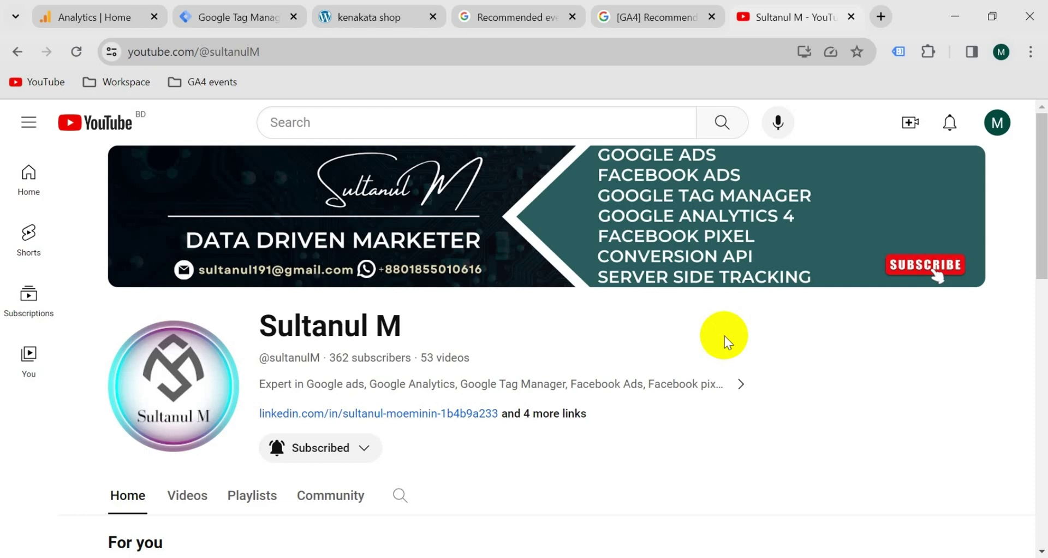
- Look over the bicycle shop, Tag Manager and Kenakata Analytics Home tabs in Chrome
left_click(356, 16)
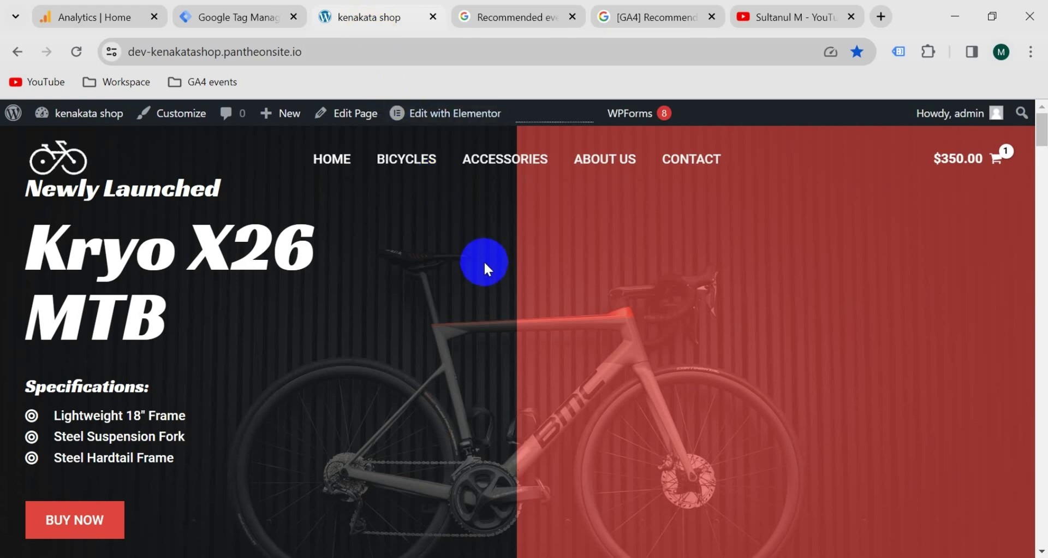
left_click(234, 18)
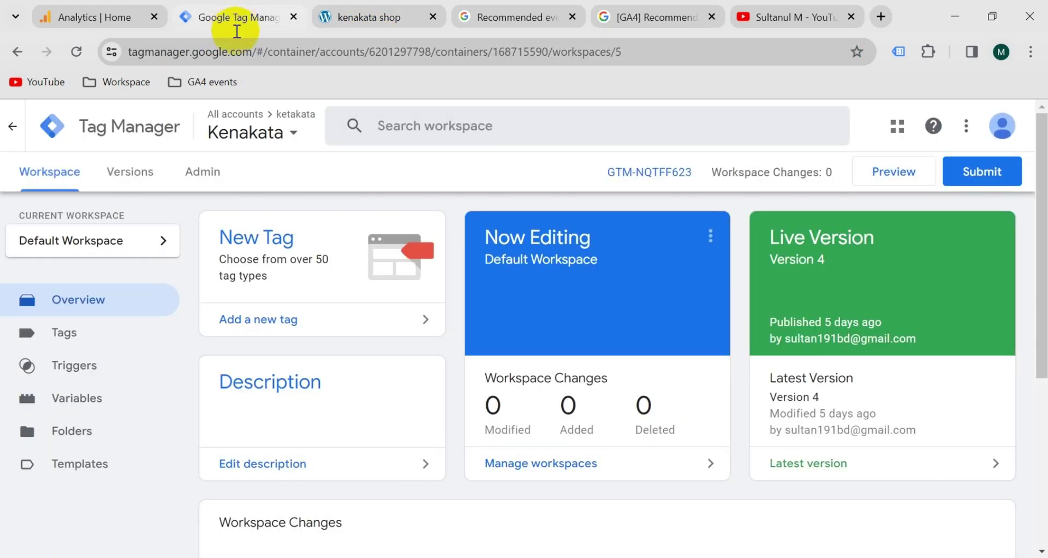
left_click(126, 17)
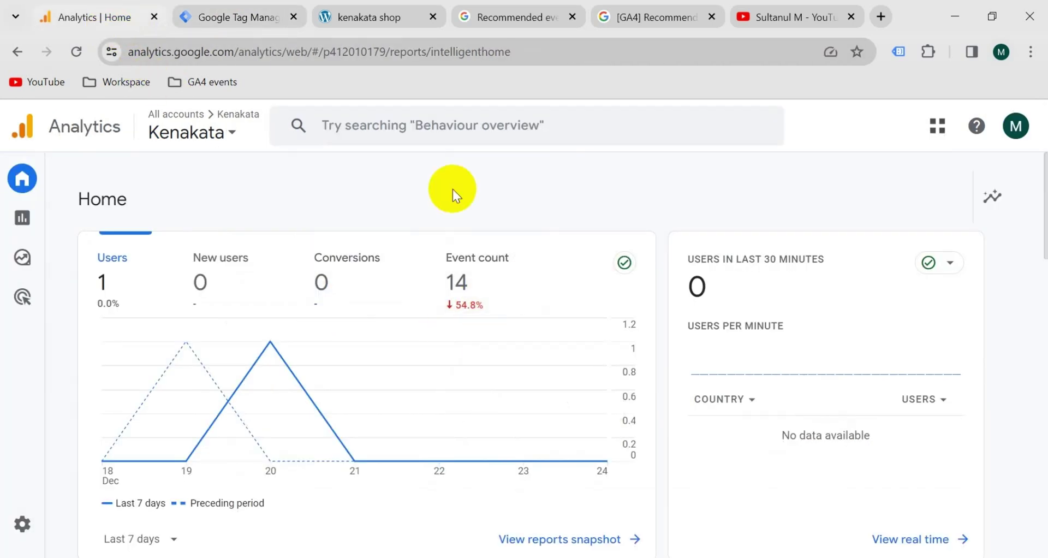
- Start Tag Manager preview mode and connect Tag Assistant to the dev Kenakata shop
left_click(244, 18)
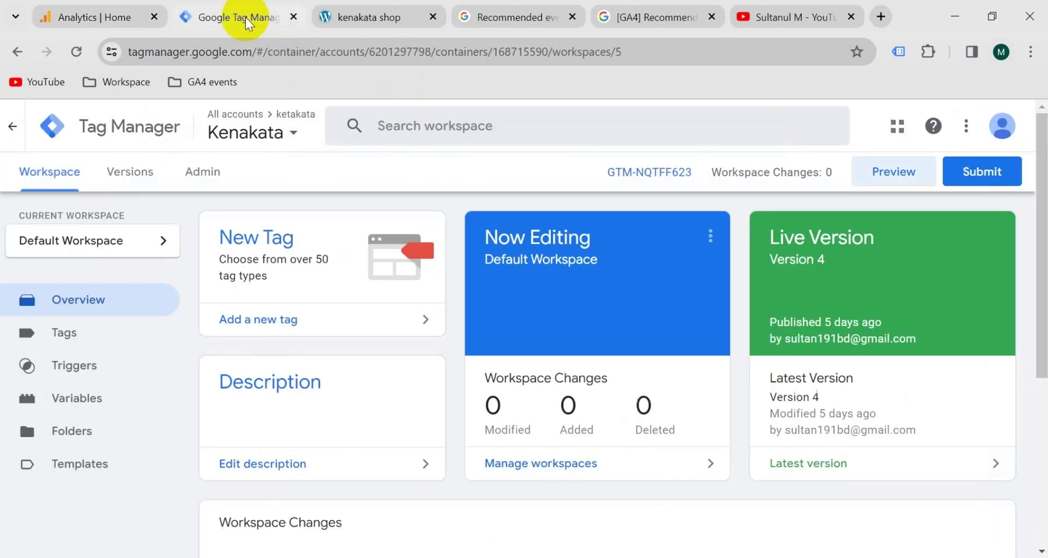
left_click(895, 170)
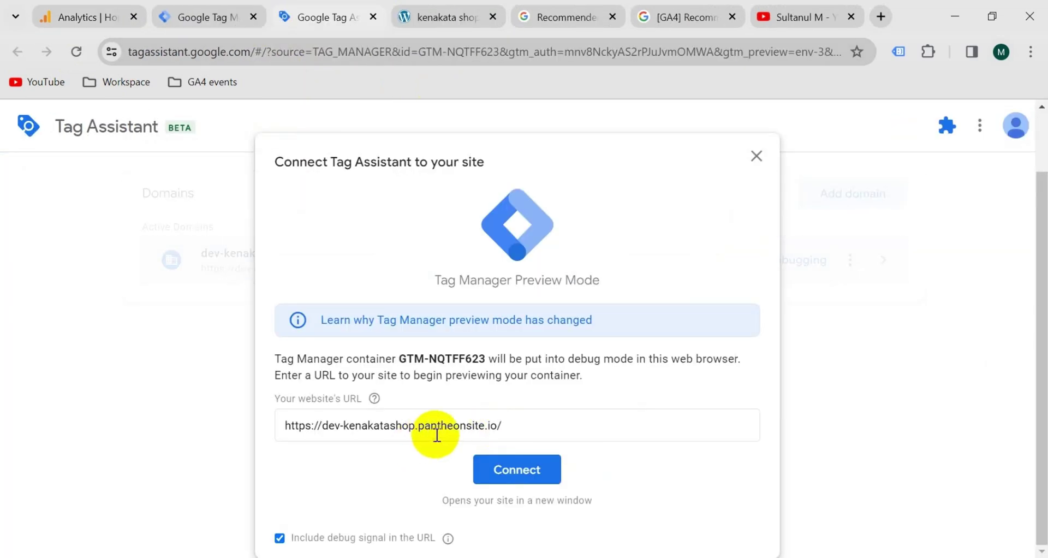
left_click(513, 471)
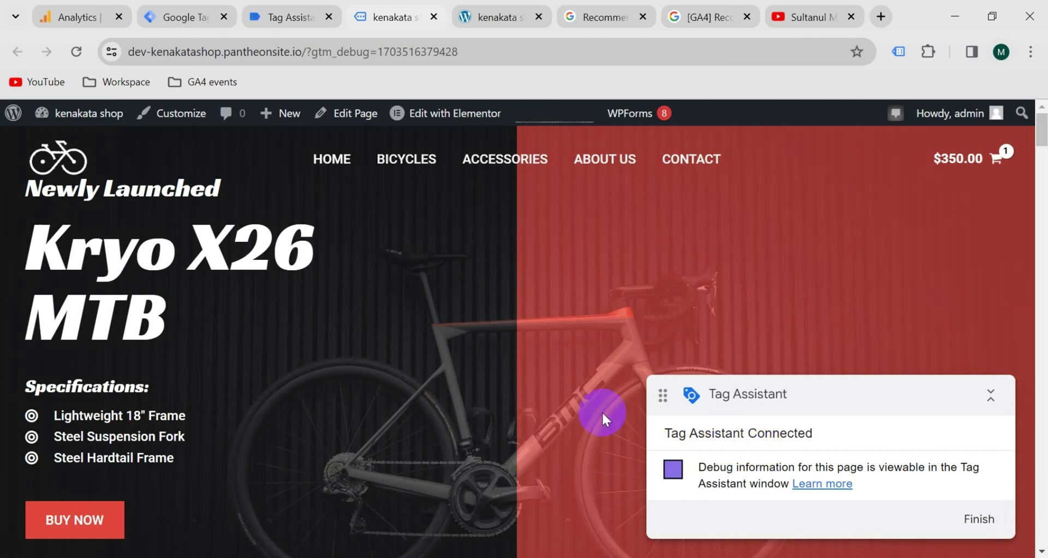
- Add the Kryo X26 MTB – Model X from New Arrivals to the cart
scroll(570, 397, "down", 8)
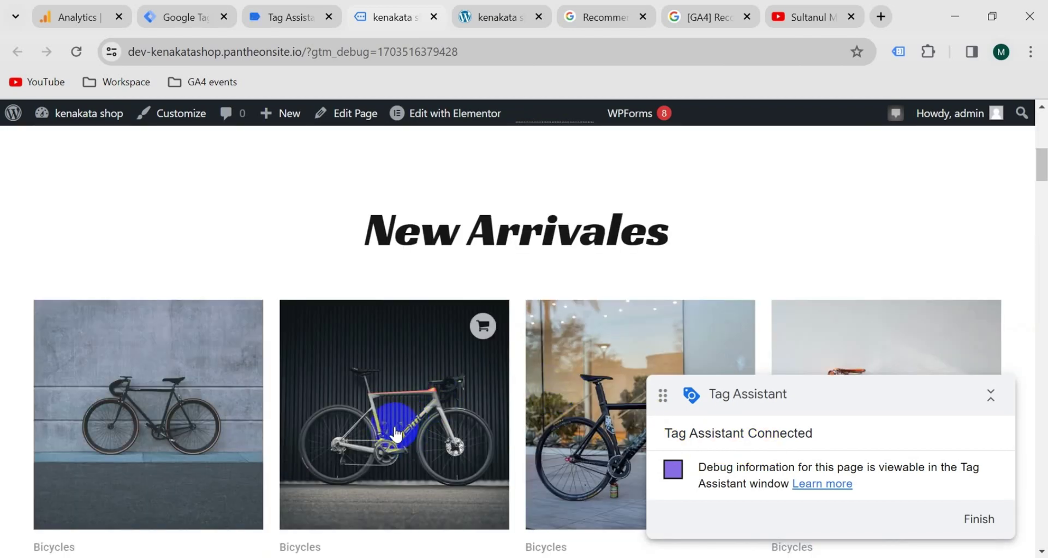
left_click(397, 434)
scroll(444, 428, "down", 5)
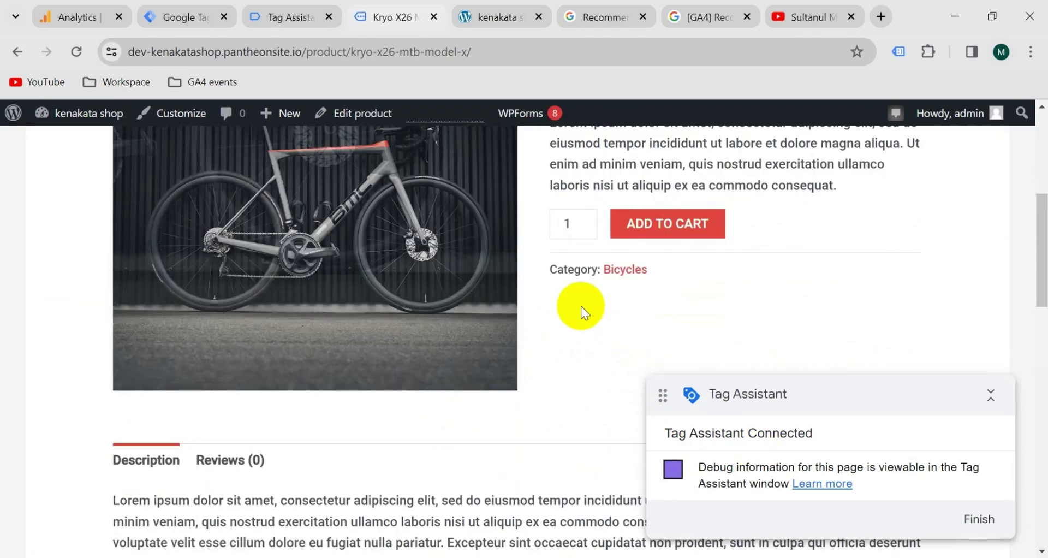
left_click(654, 224)
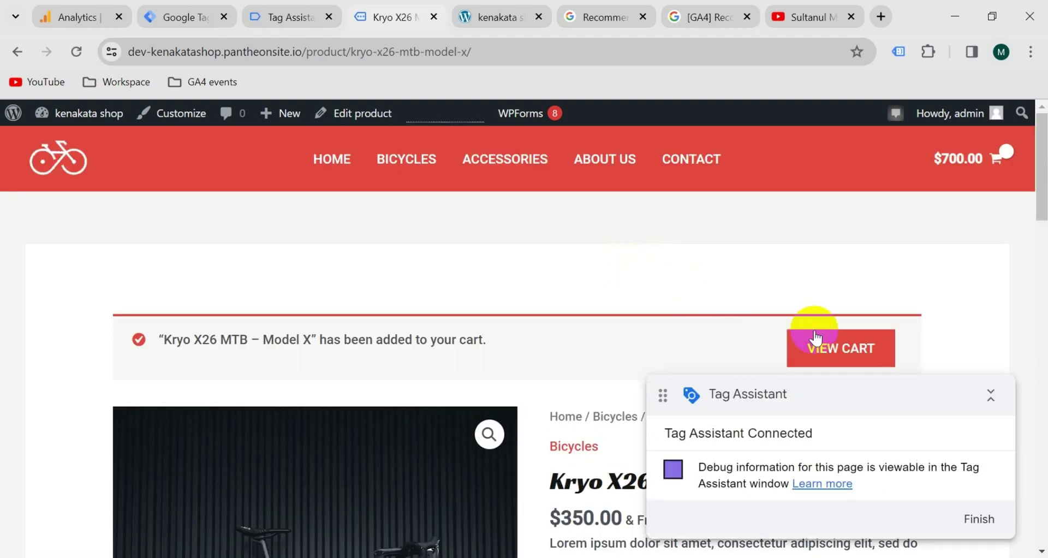
- Proceed from the $700.00 cart to checkout, then return to Tag Assistant
left_click(816, 339)
scroll(752, 287, "down", 8)
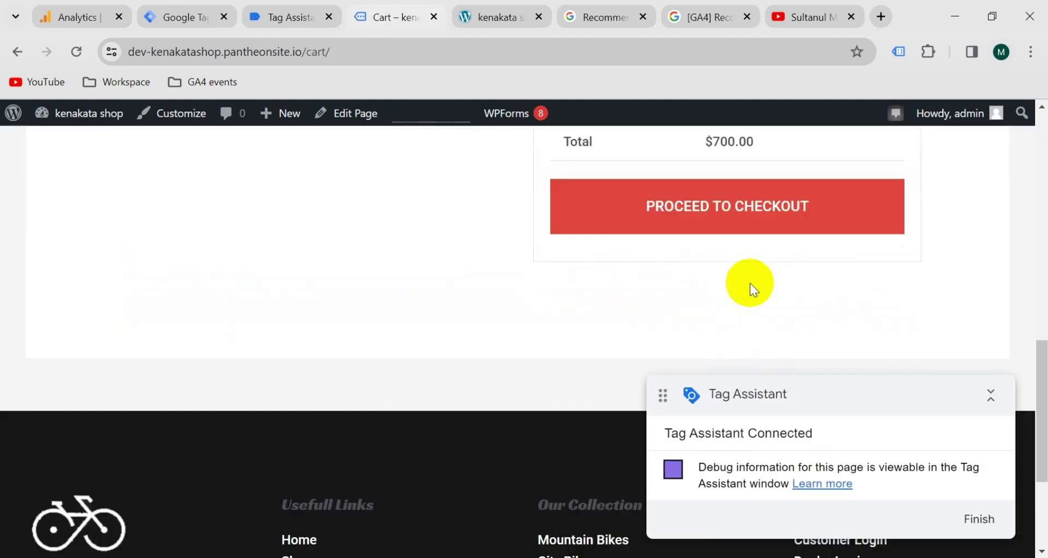
left_click(721, 217)
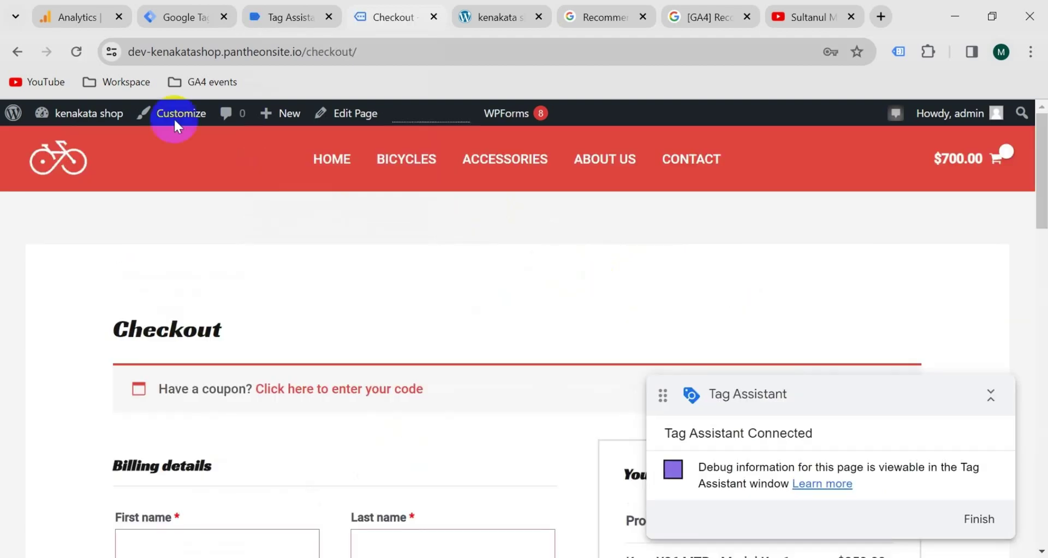
left_click(290, 12)
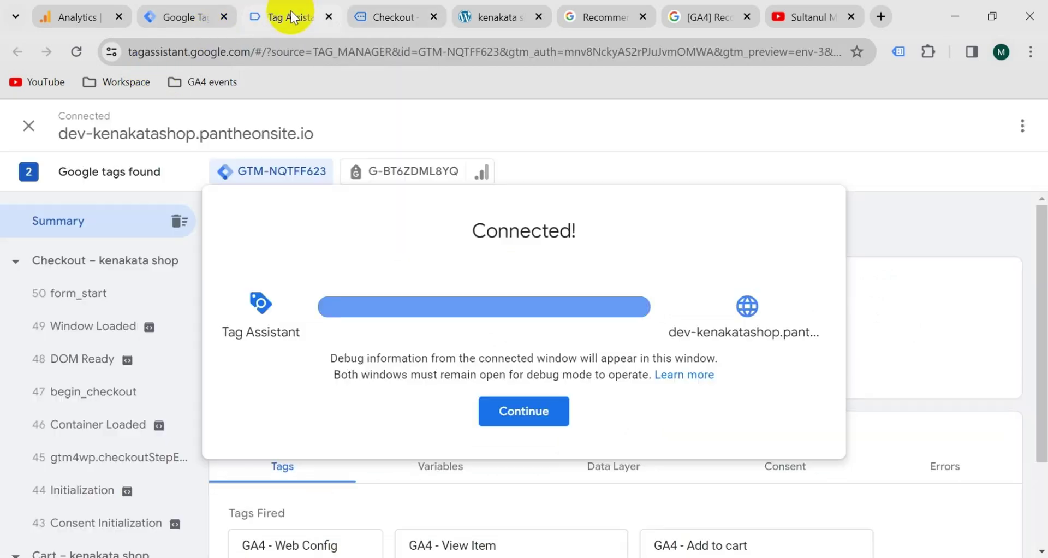
- Inspect event 47 begin_checkout's data layer: currency USD, value 700, two Kryo X26 items
left_click(527, 411)
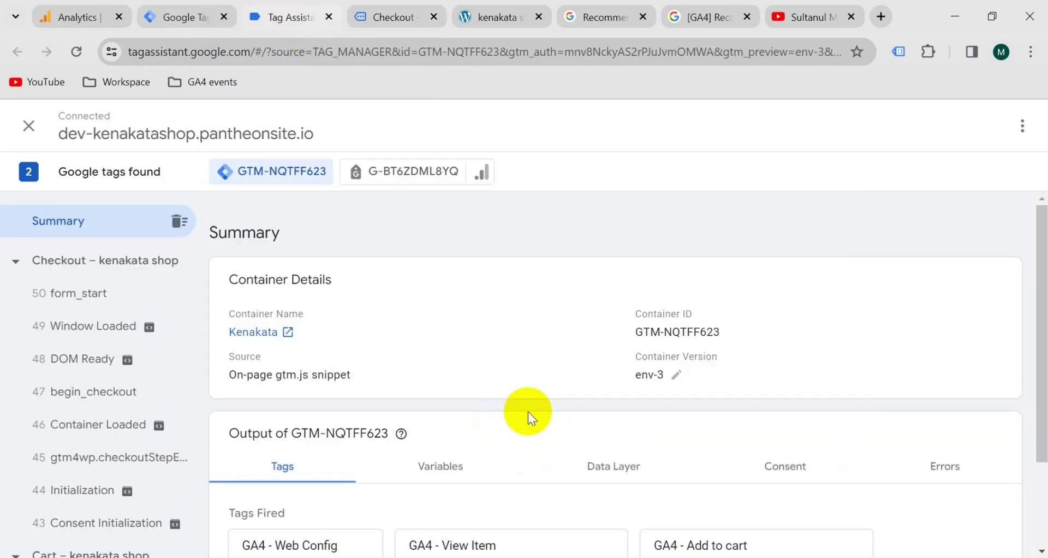
left_click(83, 394)
left_click(609, 413)
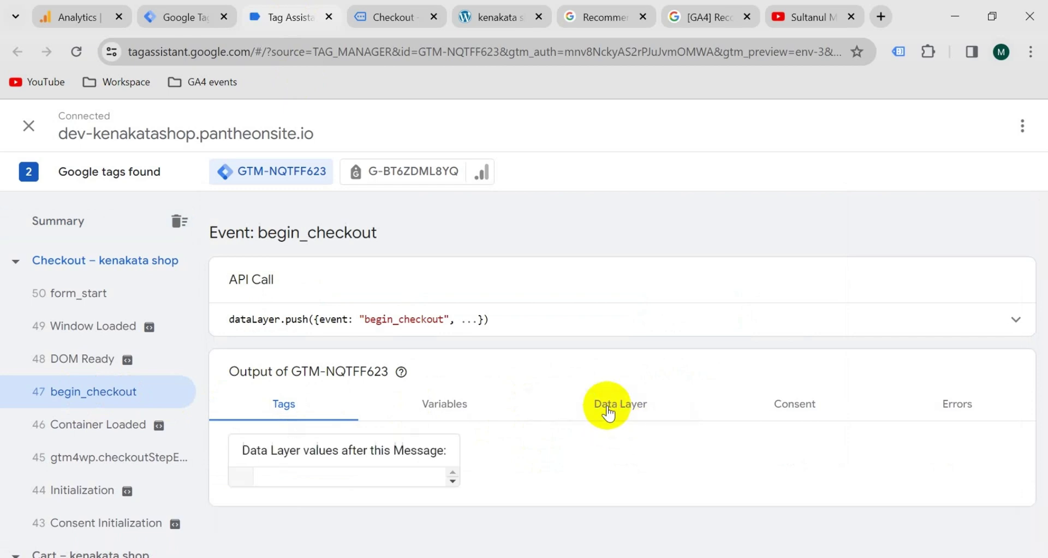
scroll(608, 413, "down", 3)
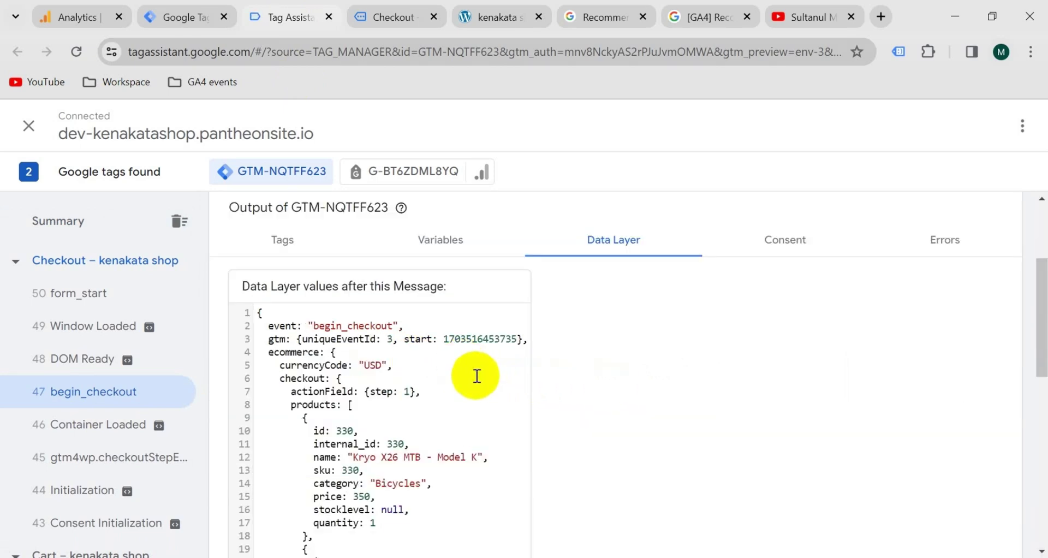
scroll(477, 375, "down", 5)
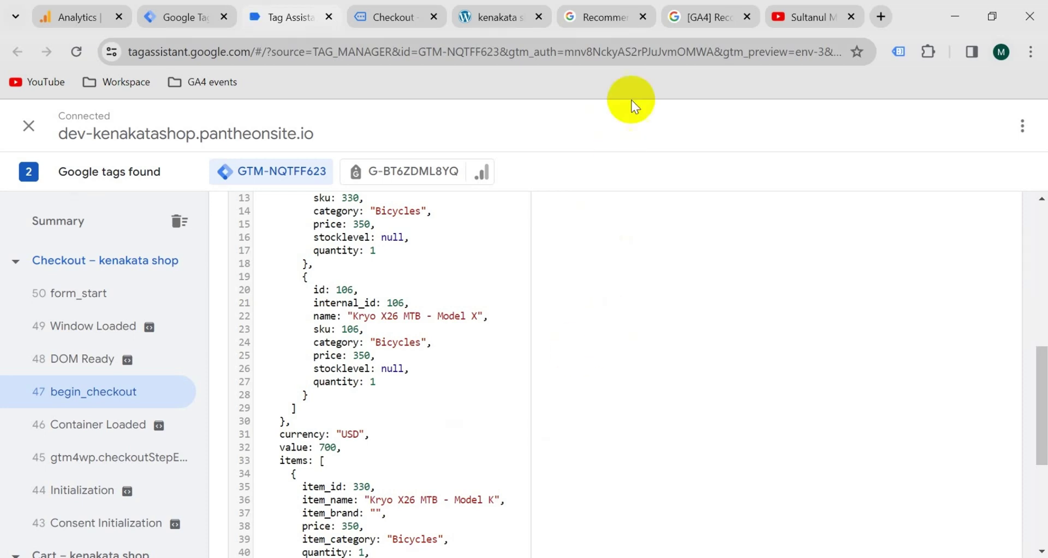
- Review the begin_checkout parameters table (currency, value, coupon, items) in the GA4 docs
left_click(610, 18)
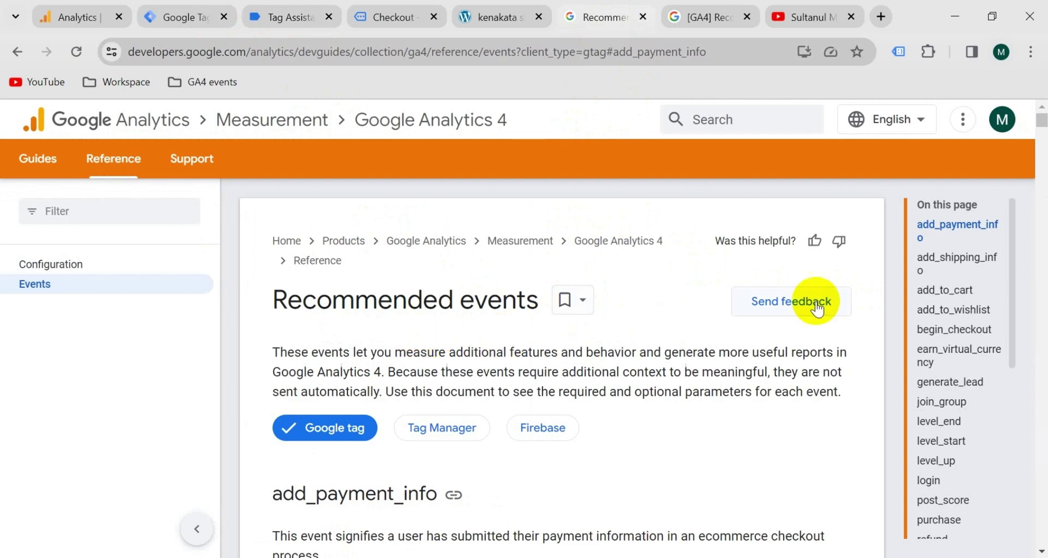
left_click(958, 333)
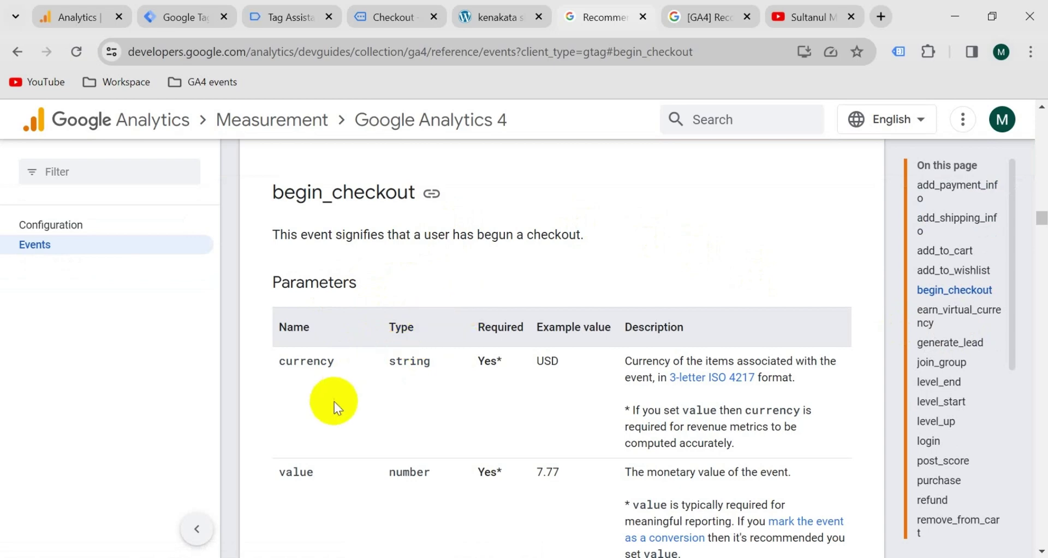
scroll(318, 361, "down", 4)
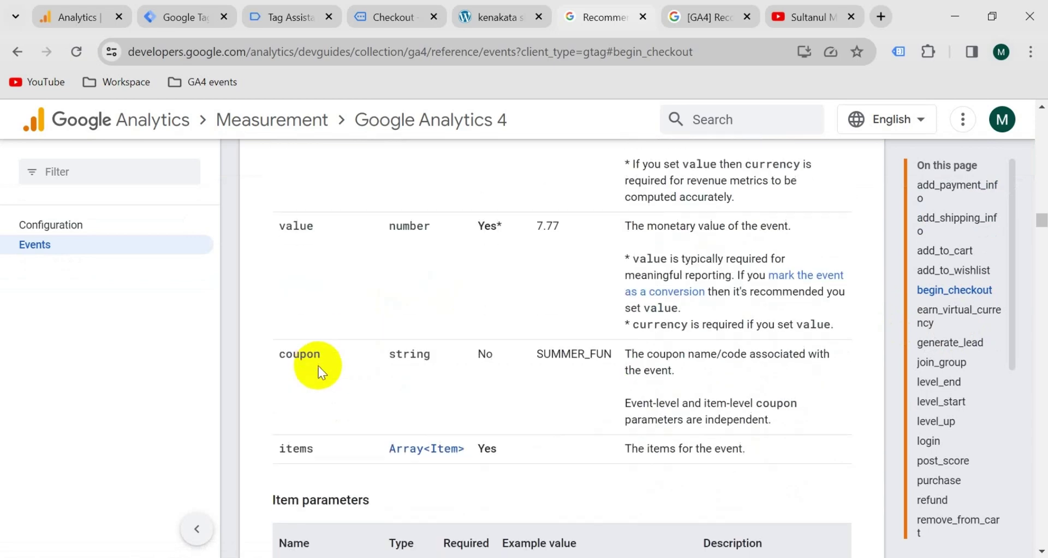
scroll(327, 441, "up", 2)
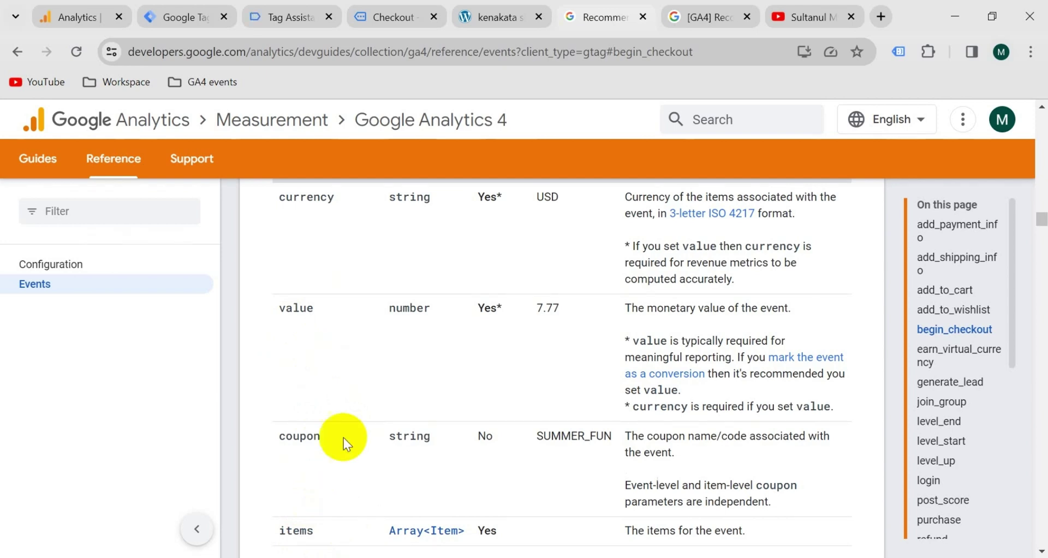
- Create a new user-defined Data Layer Variable, then look up its key in Tag Assistant
left_click(194, 25)
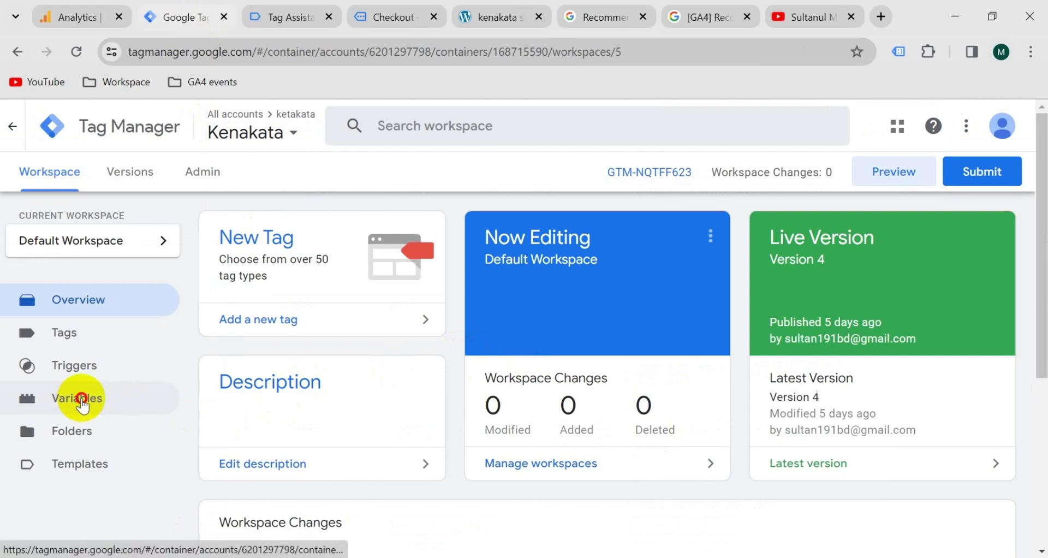
left_click(109, 409)
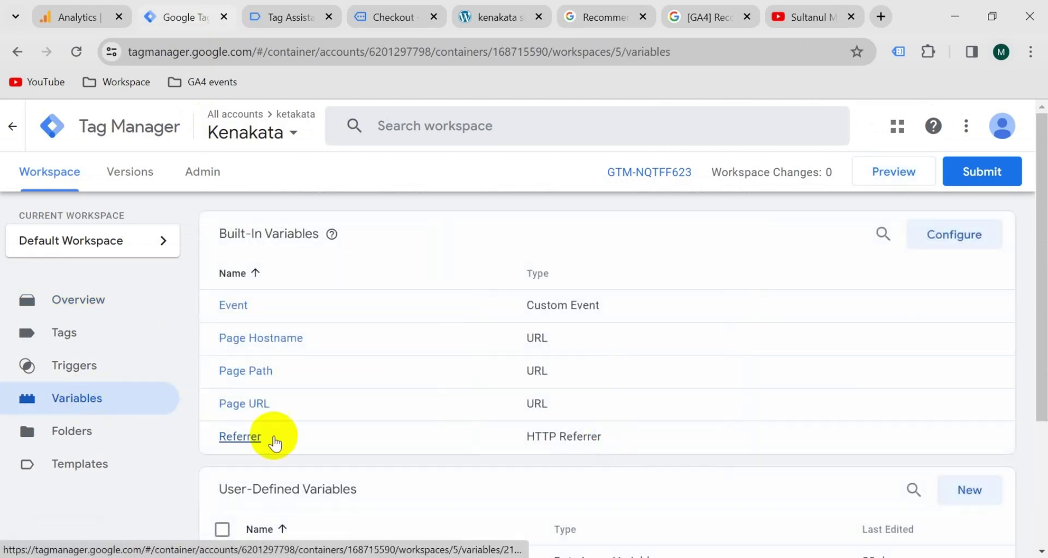
scroll(386, 460, "down", 3)
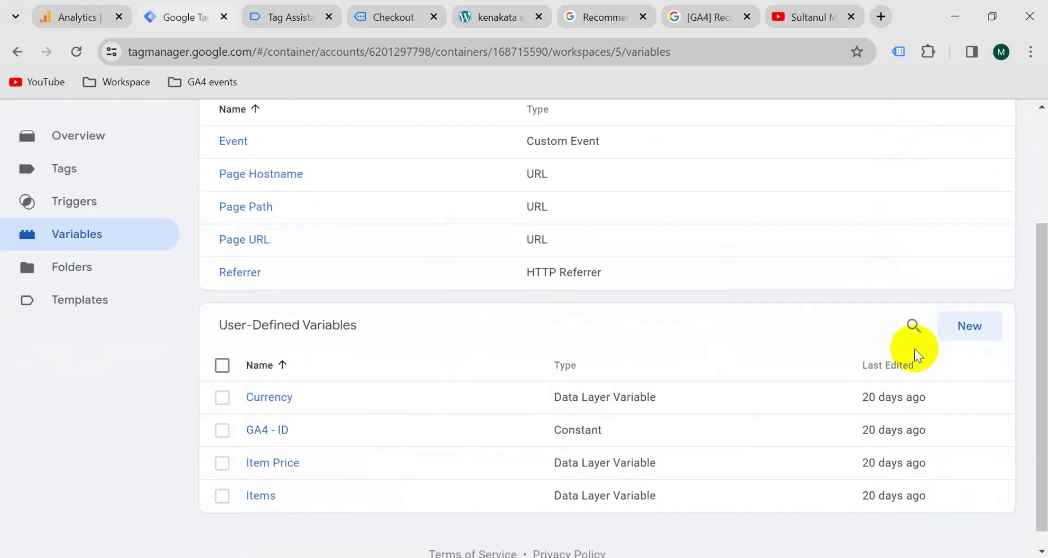
left_click(953, 326)
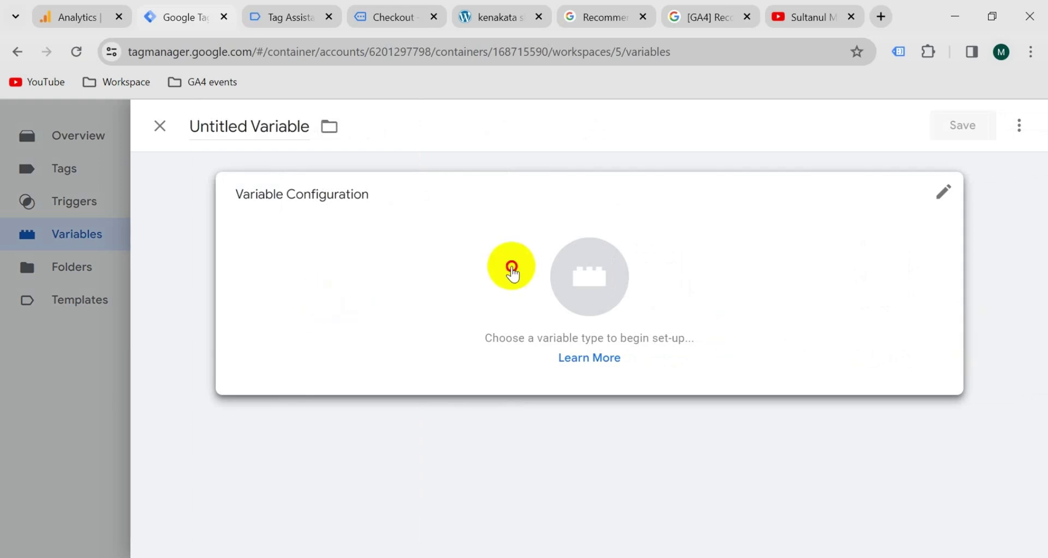
left_click(509, 266)
left_click(667, 498)
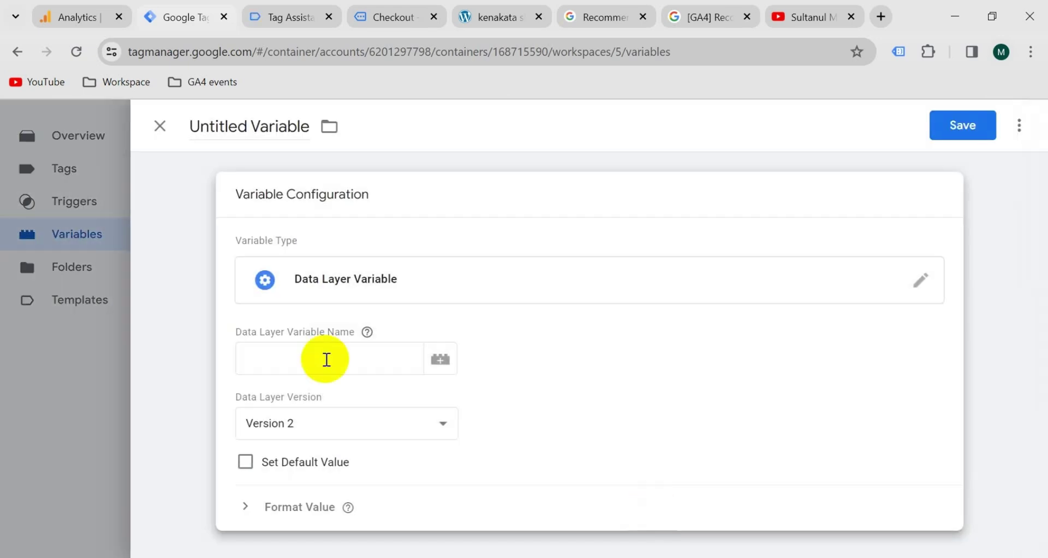
left_click(324, 359)
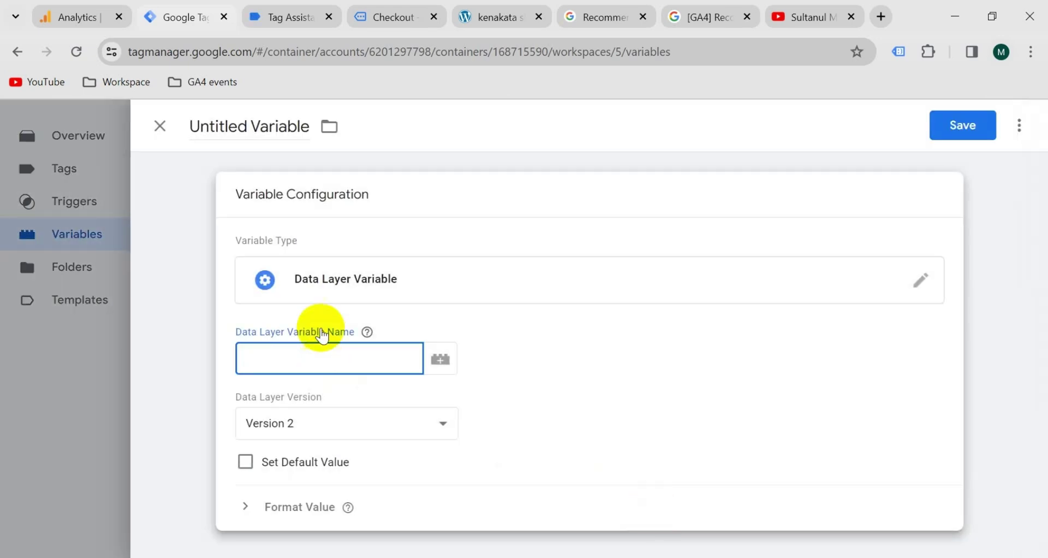
left_click(290, 18)
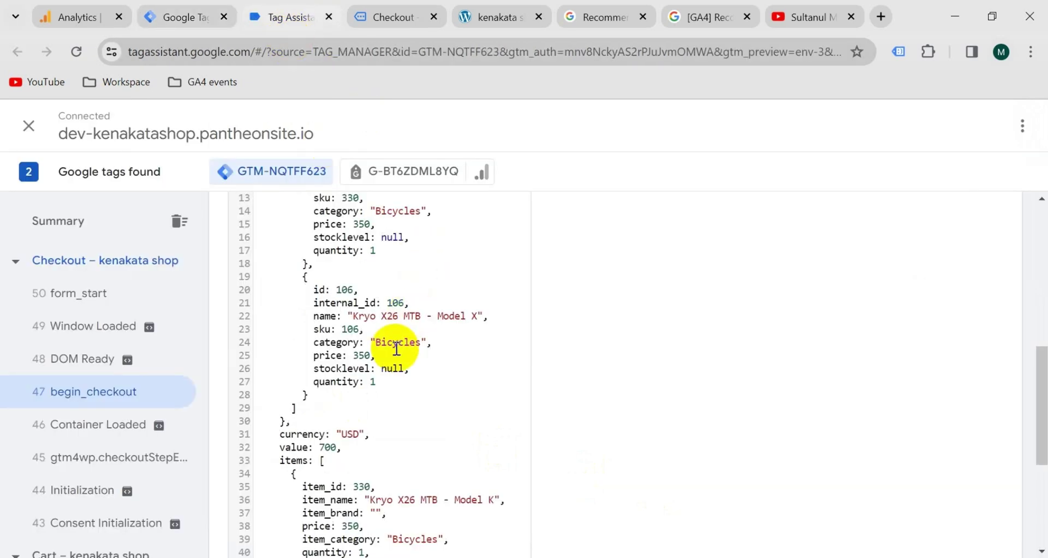
- Copy 'ecommerce' and 'value' from the begin_checkout data layer for the variable name
scroll(393, 346, "up", 5)
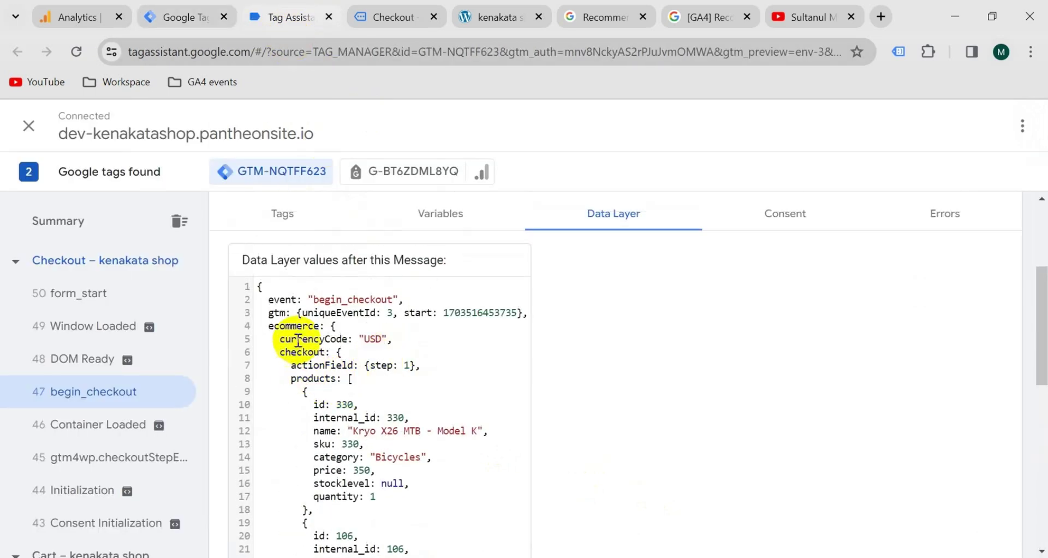
double_click(286, 325)
scroll(440, 371, "down", 3)
scroll(446, 380, "down", 3)
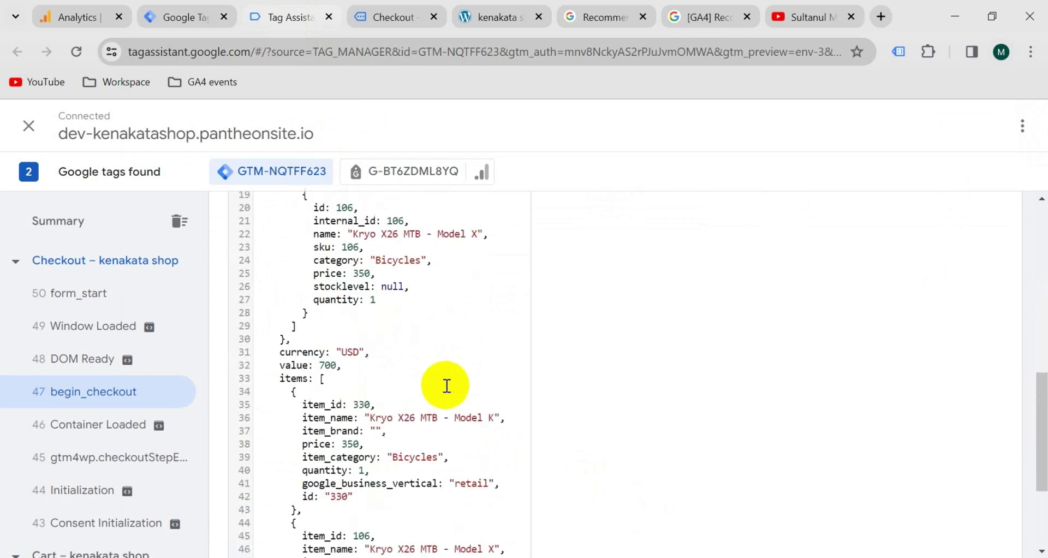
double_click(293, 365)
key("super+c")
left_click(192, 17)
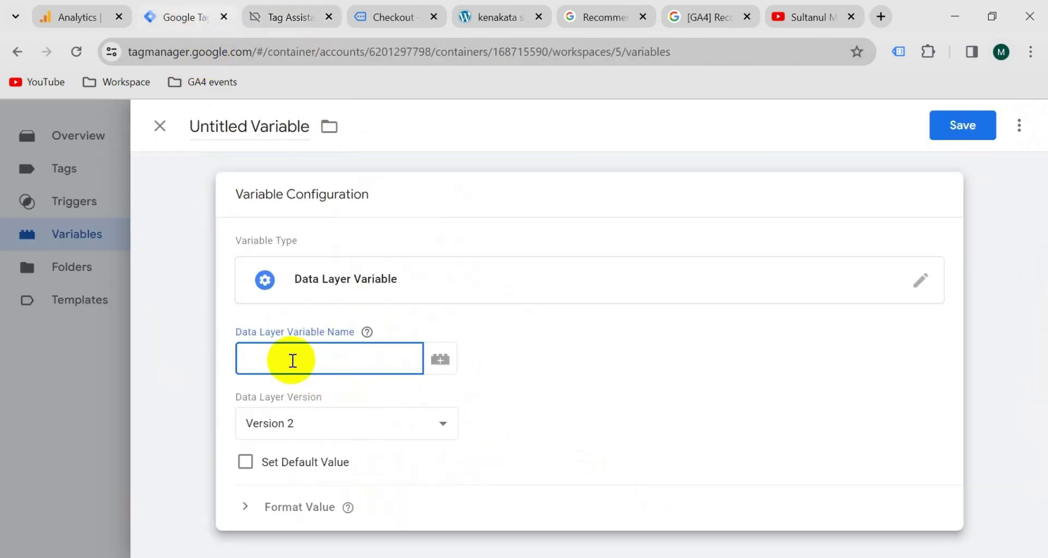
- Set the Data Layer Variable Name to ecommerce.value from the clipboard history
key("super+v")
left_click(333, 162)
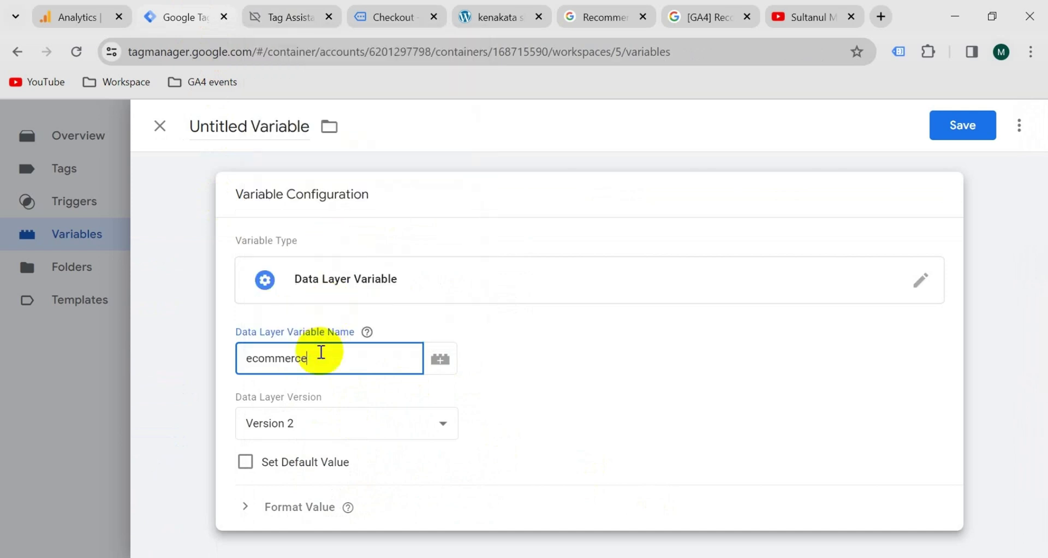
type(".")
key("super+v")
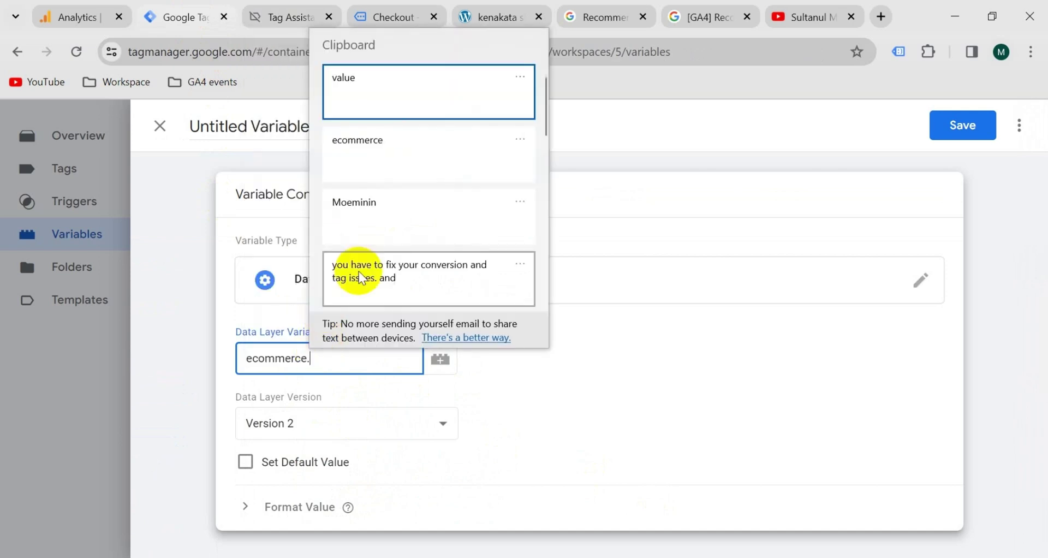
left_click(393, 82)
left_click(487, 346)
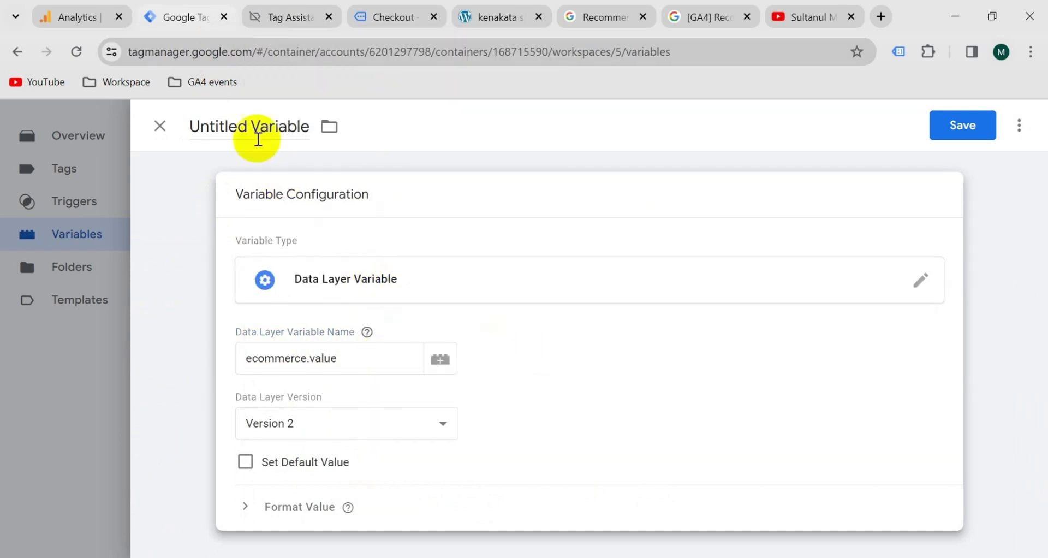
- Name the variable 'Item Value' and save it
left_click(246, 120)
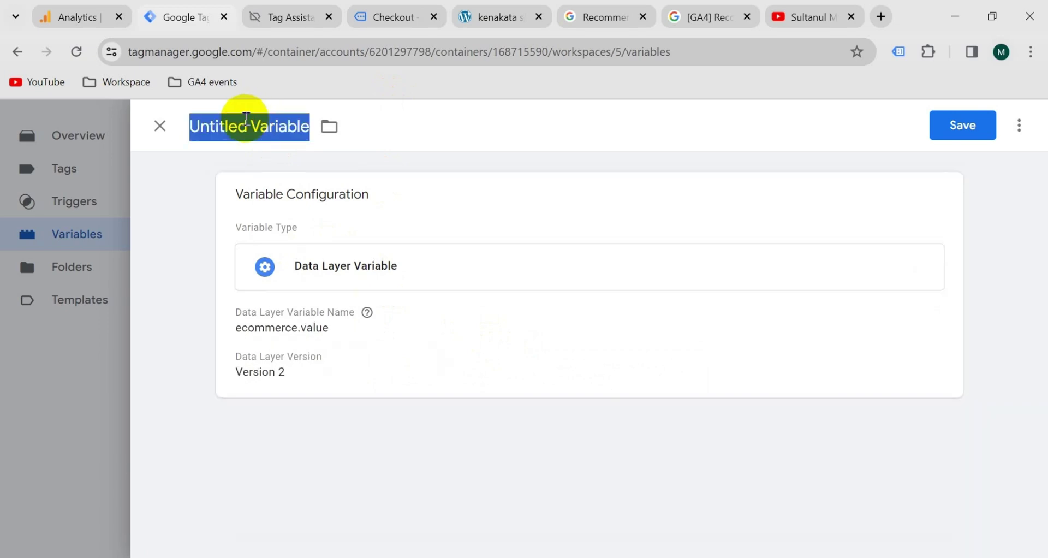
key("BackSpace")
type("Item Value")
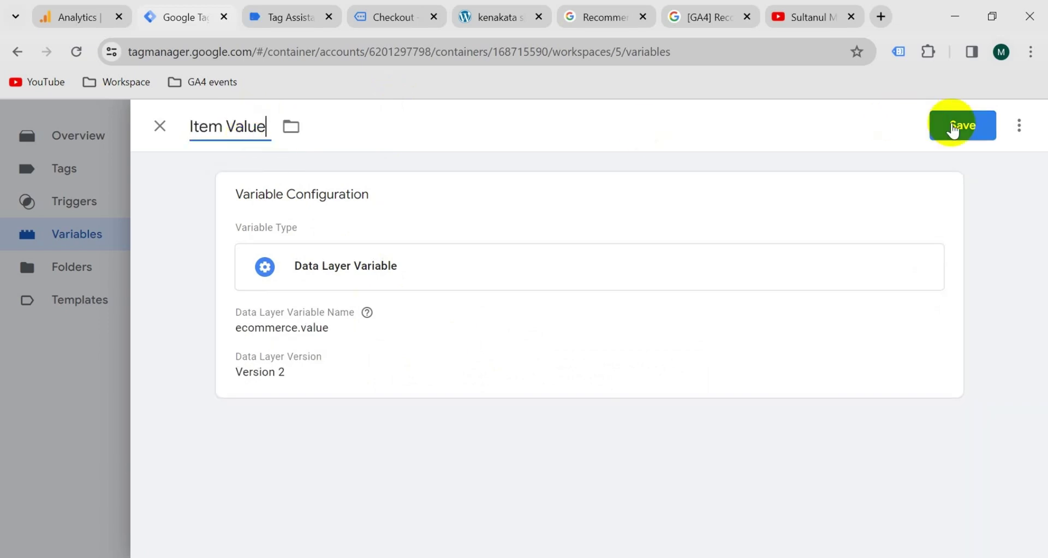
left_click(954, 130)
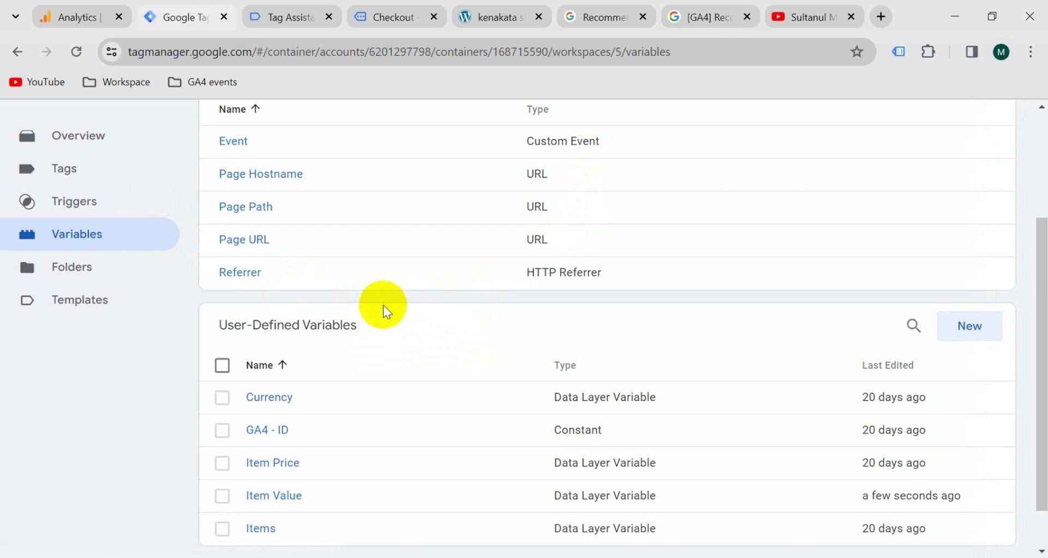
- Start a new Custom Event trigger and copy 'begin_checkout' from Tag Assistant's data layer
left_click(109, 205)
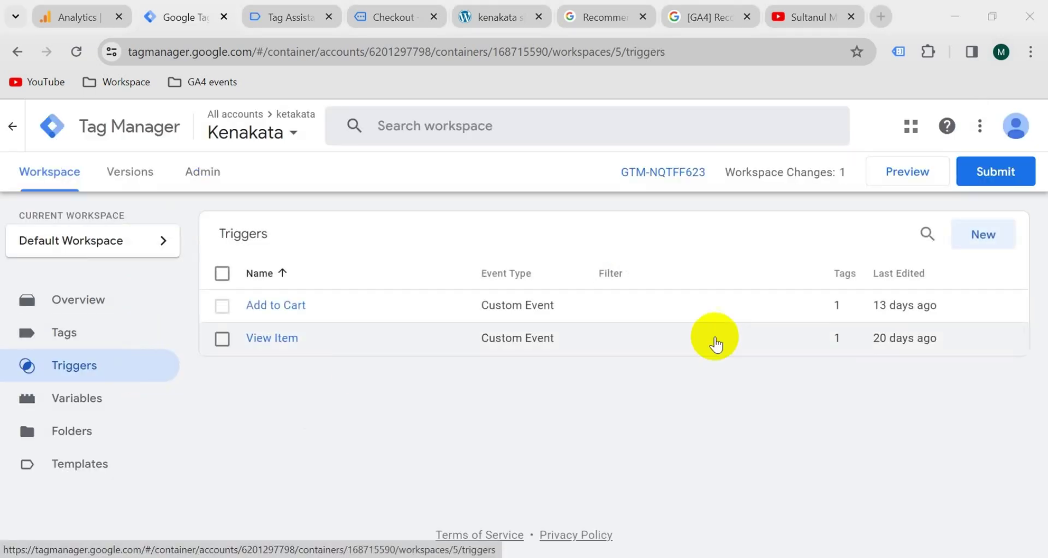
left_click(980, 234)
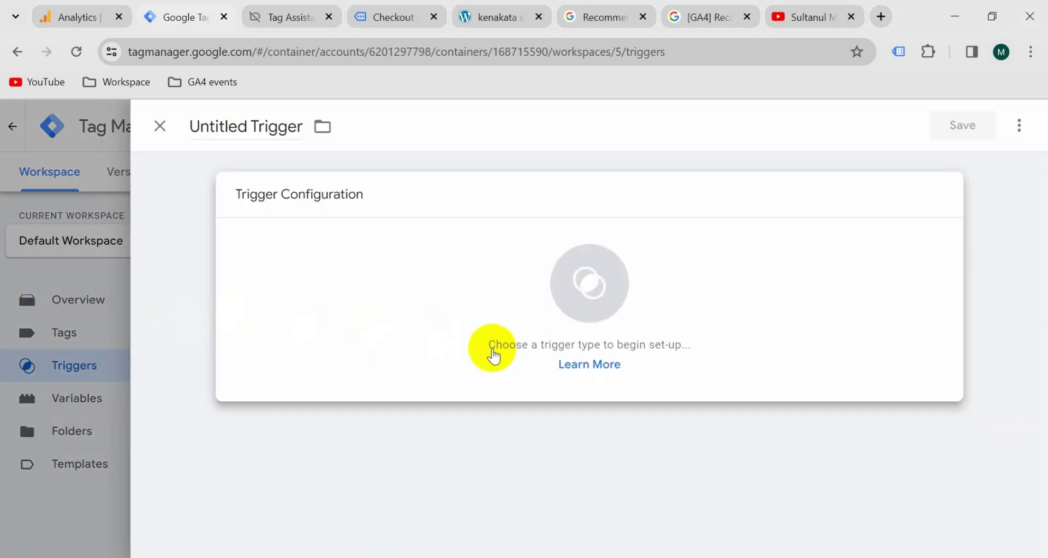
left_click(515, 297)
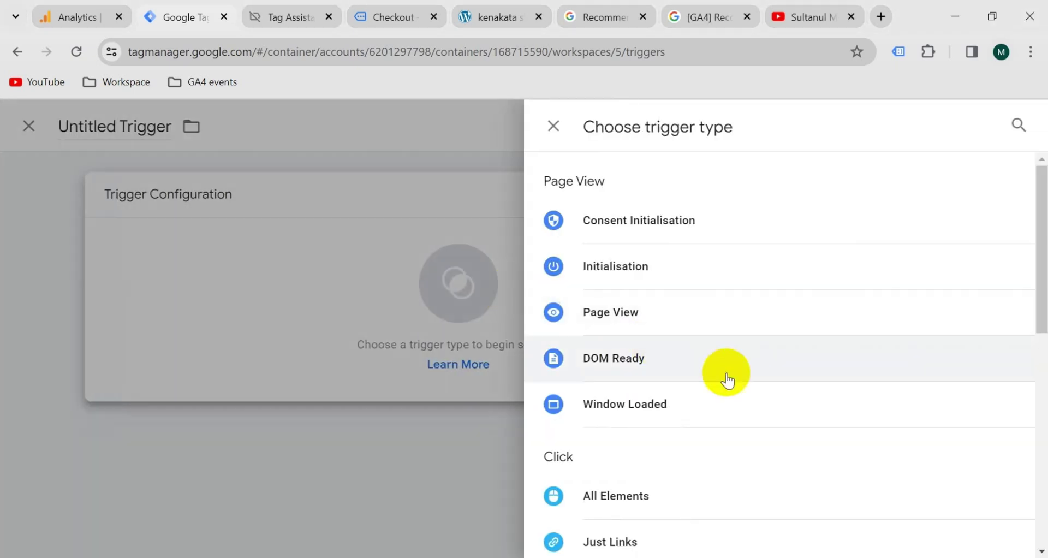
scroll(728, 380, "down", 8)
left_click(618, 356)
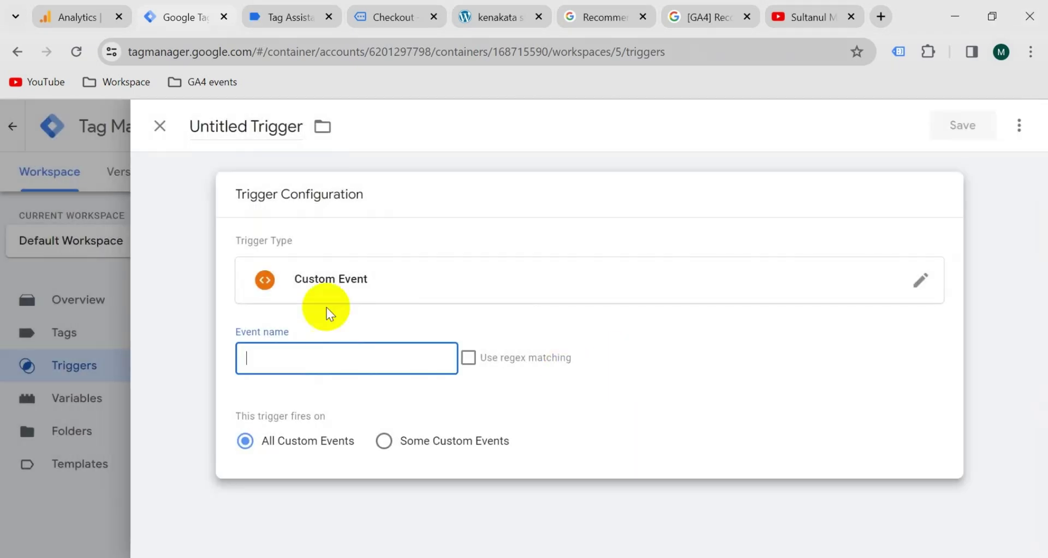
left_click(284, 18)
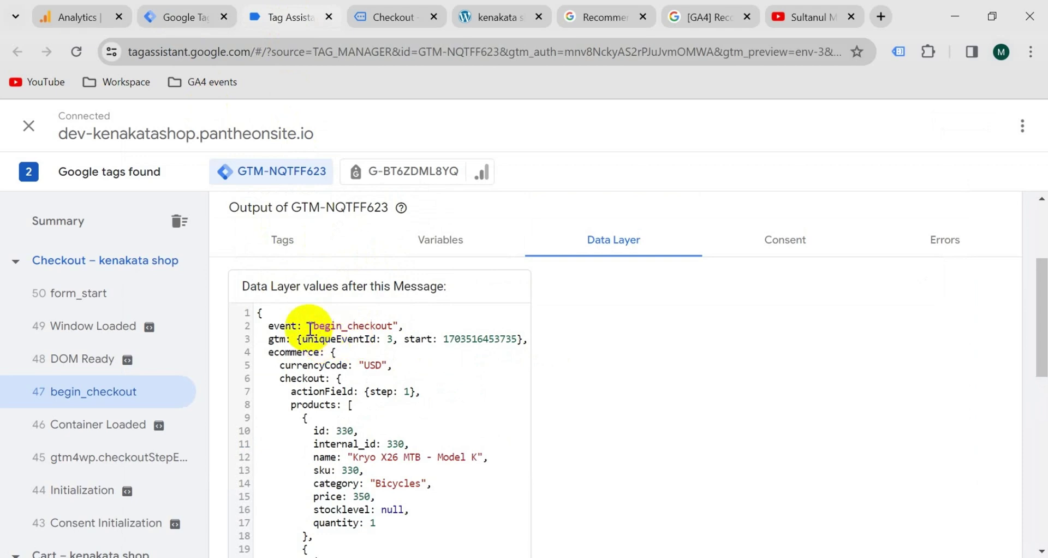
double_click(337, 326)
key("ctrl+c")
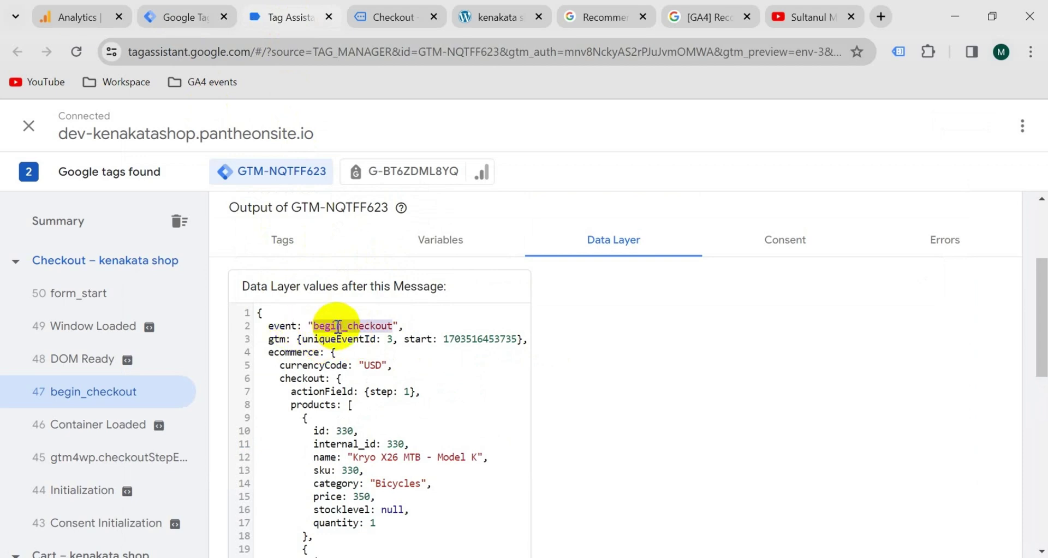
- Paste begin_checkout as the Custom Event trigger's event name
left_click(206, 18)
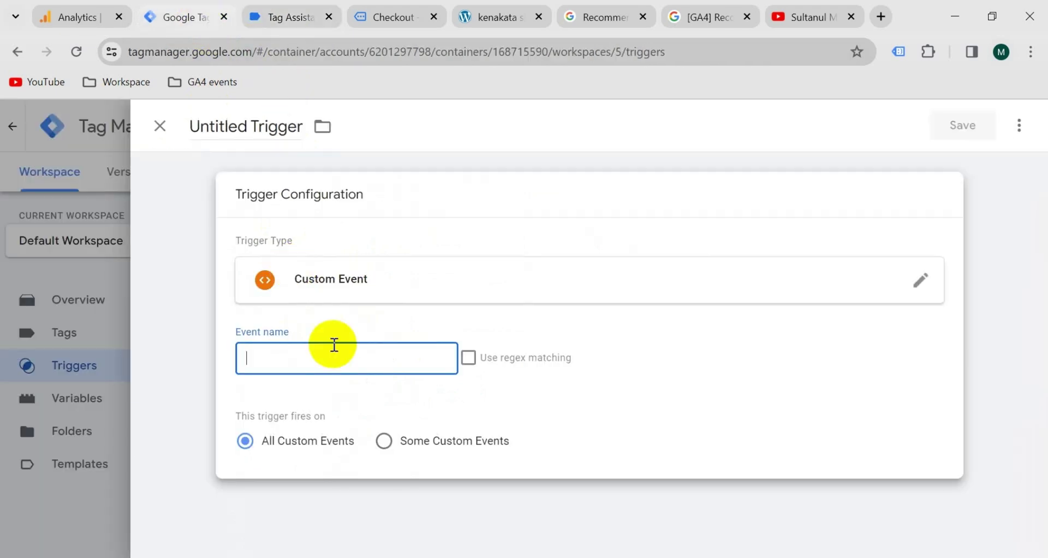
key("ctrl+v")
left_click(426, 320)
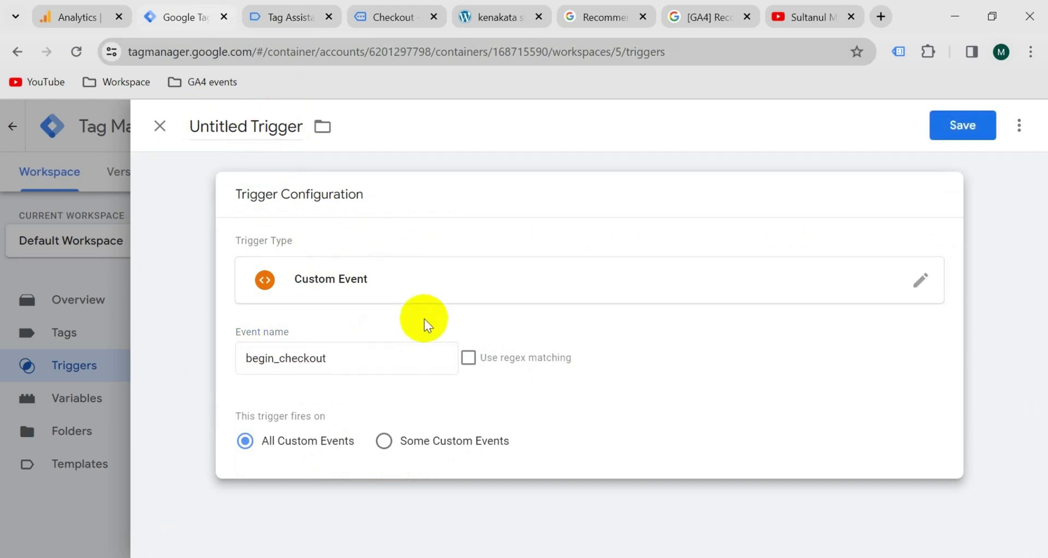
- Title the trigger 'Begin_checkout', save it, and go to the tags list
left_click(256, 136)
key("ctrl+v")
key("Home")
key("Delete")
type("B")
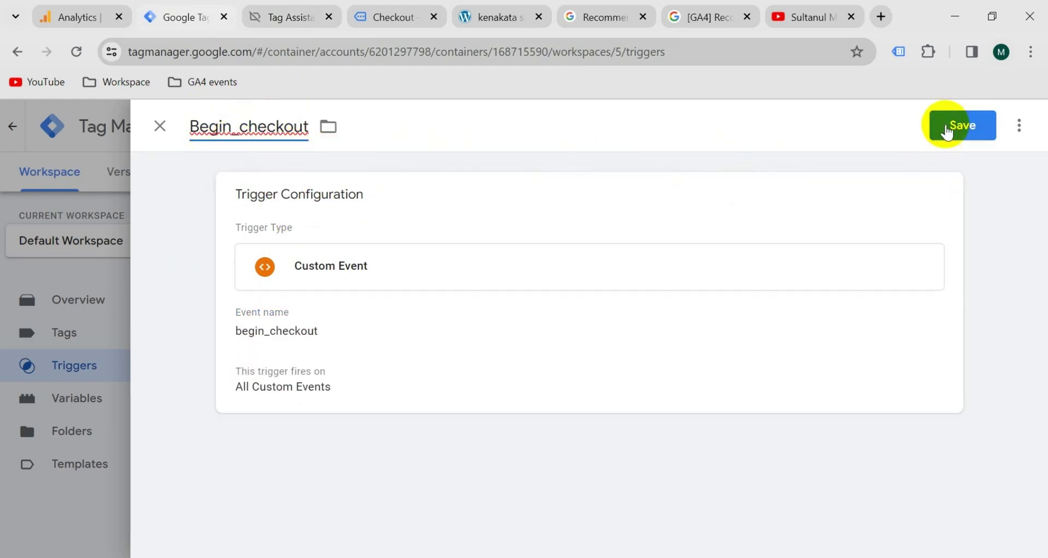
left_click(940, 127)
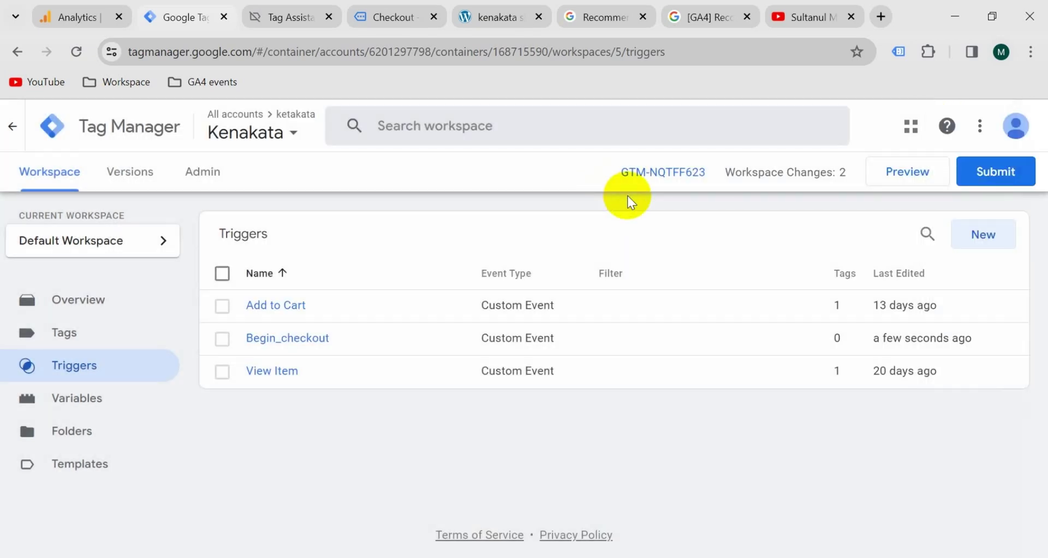
left_click(98, 340)
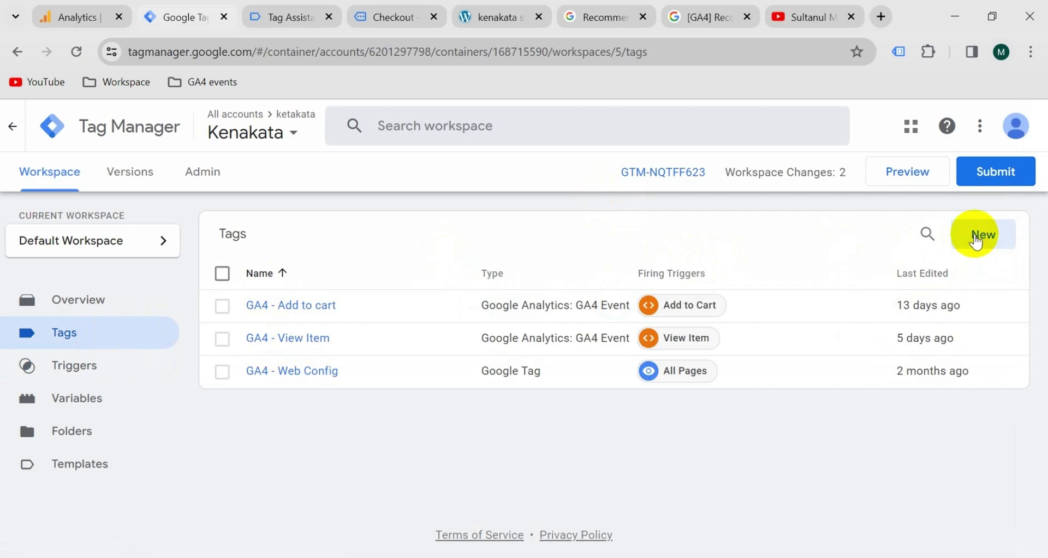
- Create a new GA4 Event tag using {{GA4 - ID}} as the Measurement ID
left_click(976, 242)
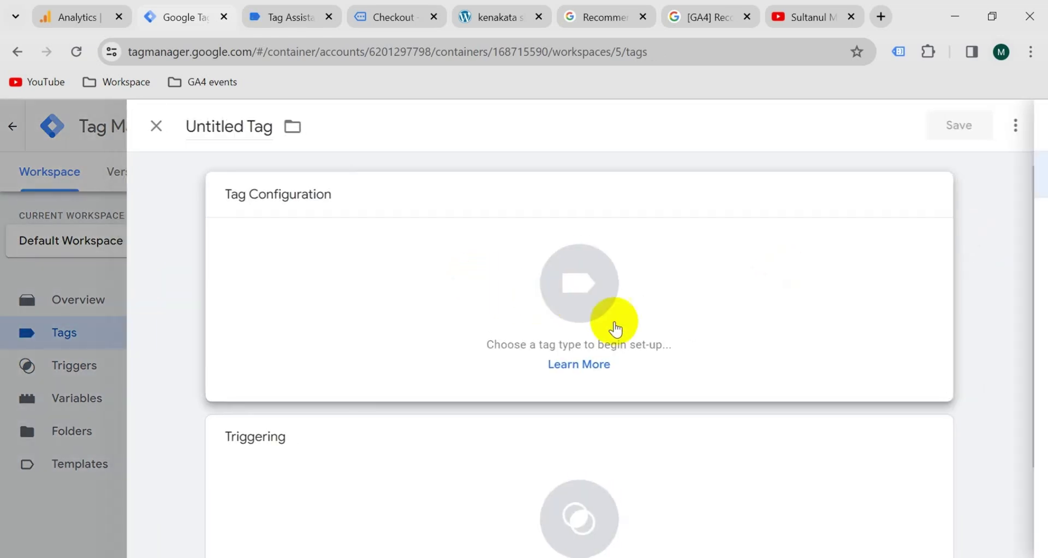
left_click(613, 328)
left_click(651, 267)
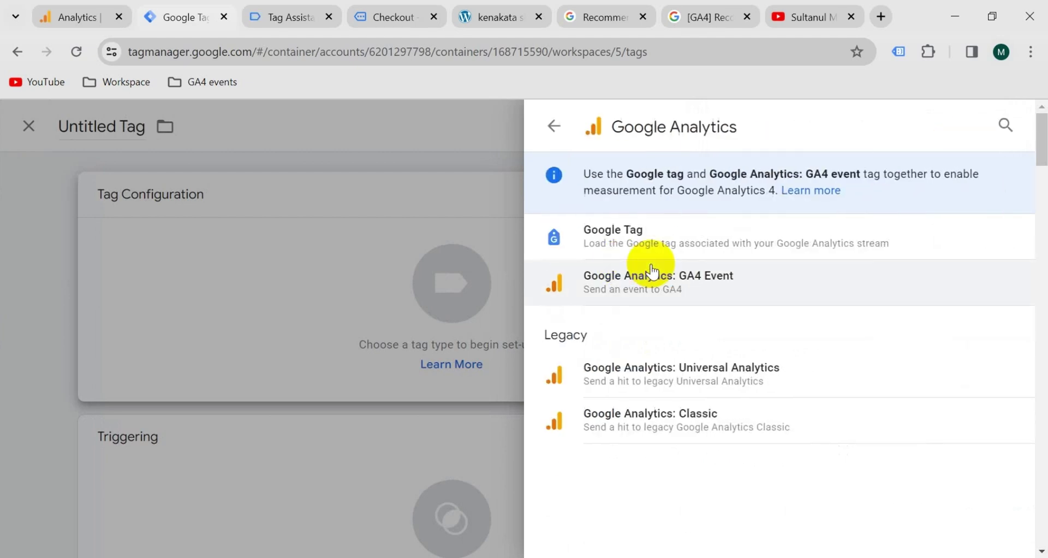
left_click(733, 285)
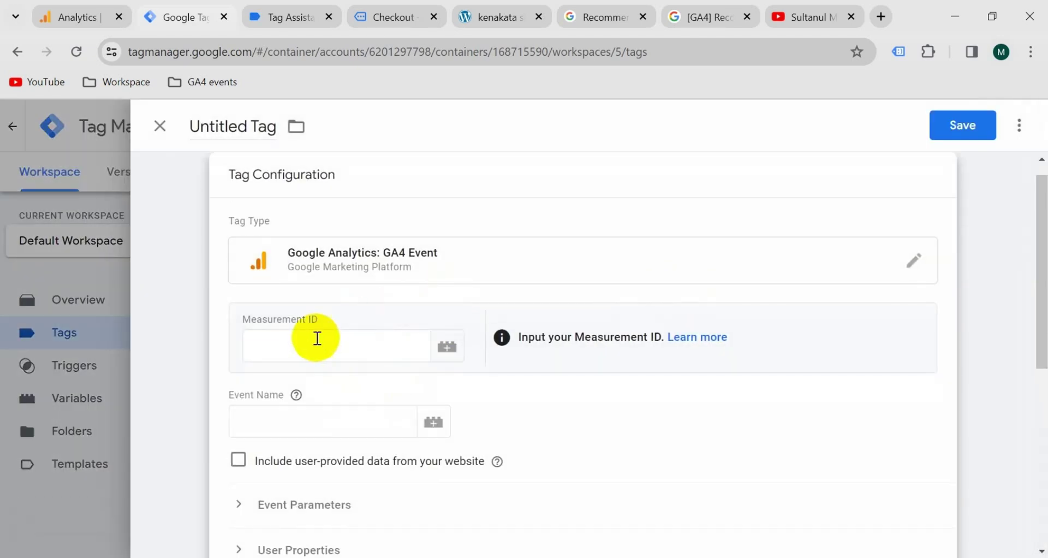
left_click(304, 340)
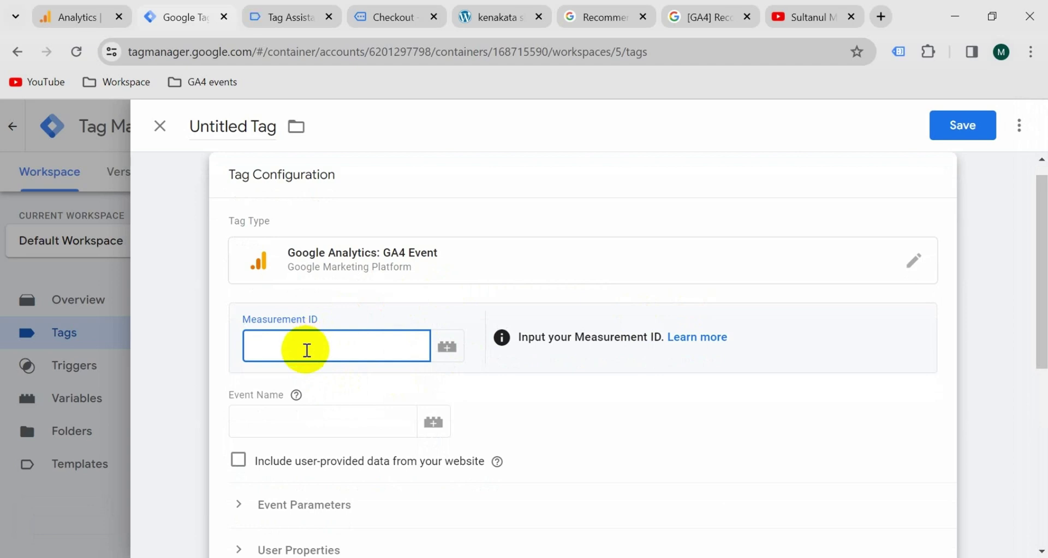
type("{{")
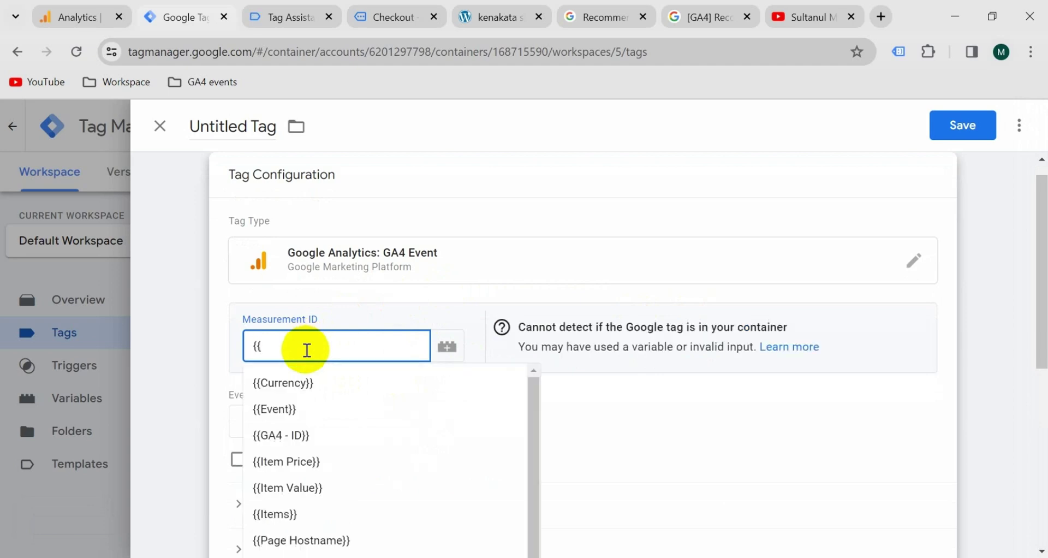
left_click(310, 433)
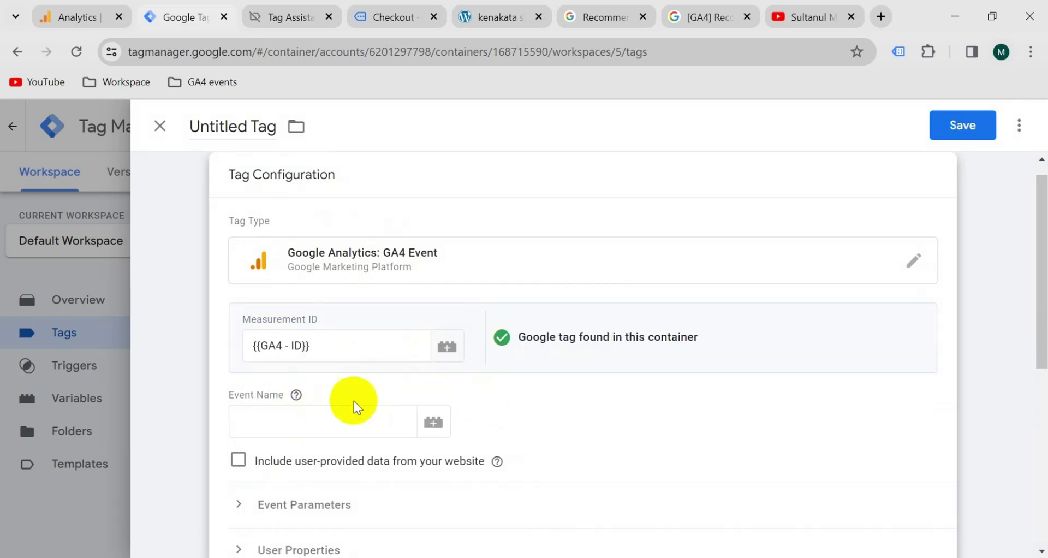
- Set the event name to begin_checkout and add three event parameter rows
left_click(304, 421)
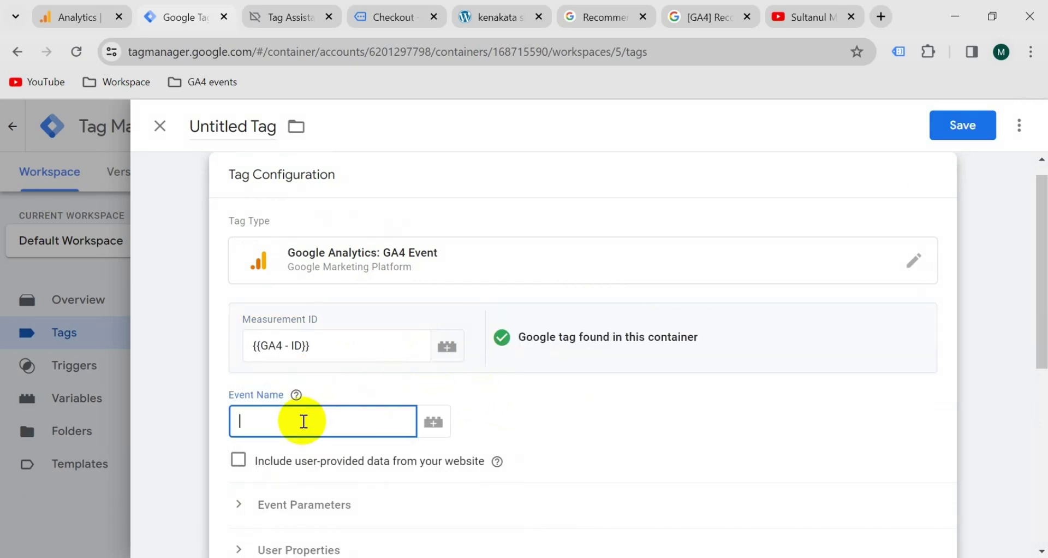
key("ctrl+v")
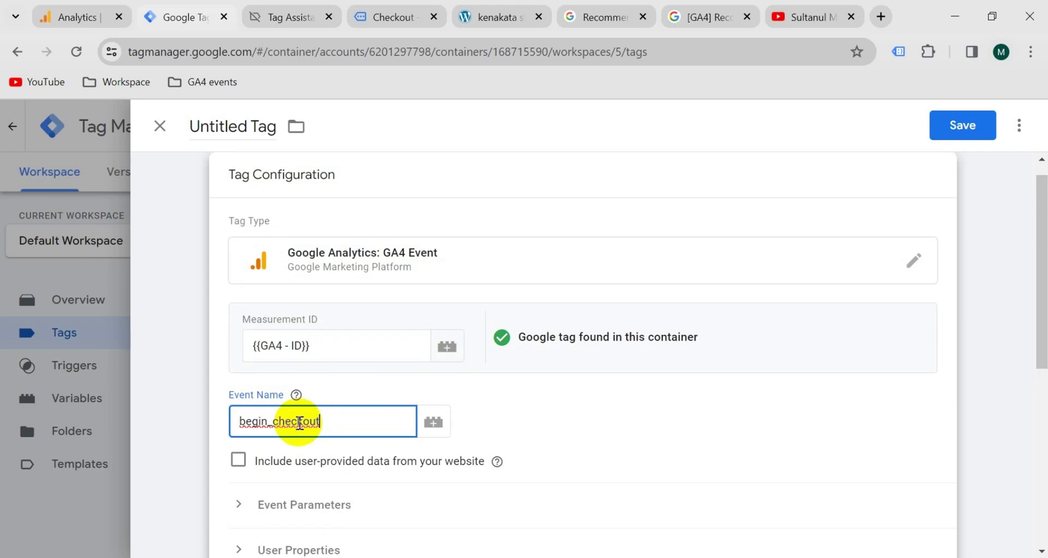
scroll(419, 385, "down", 2)
left_click(509, 339)
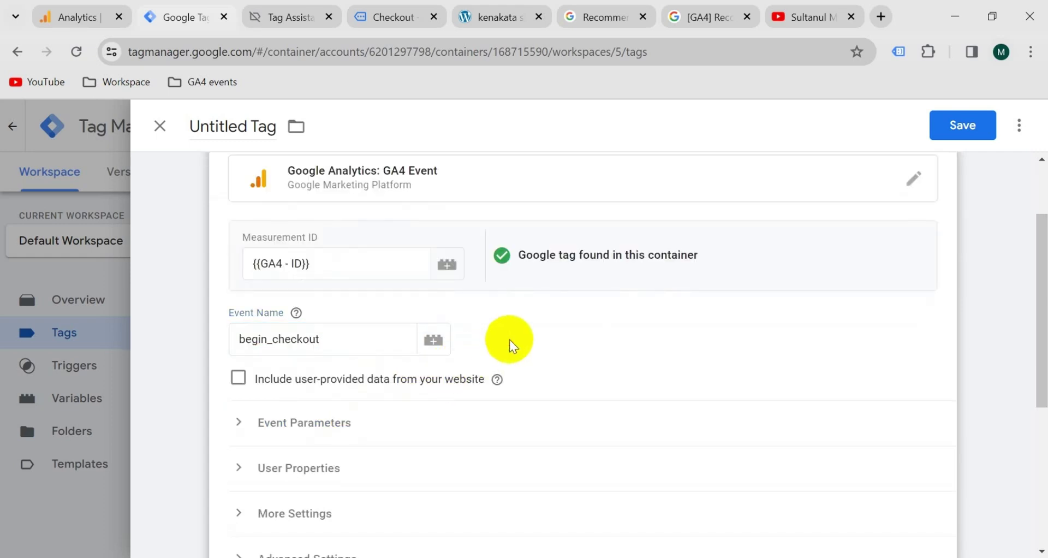
left_click(295, 423)
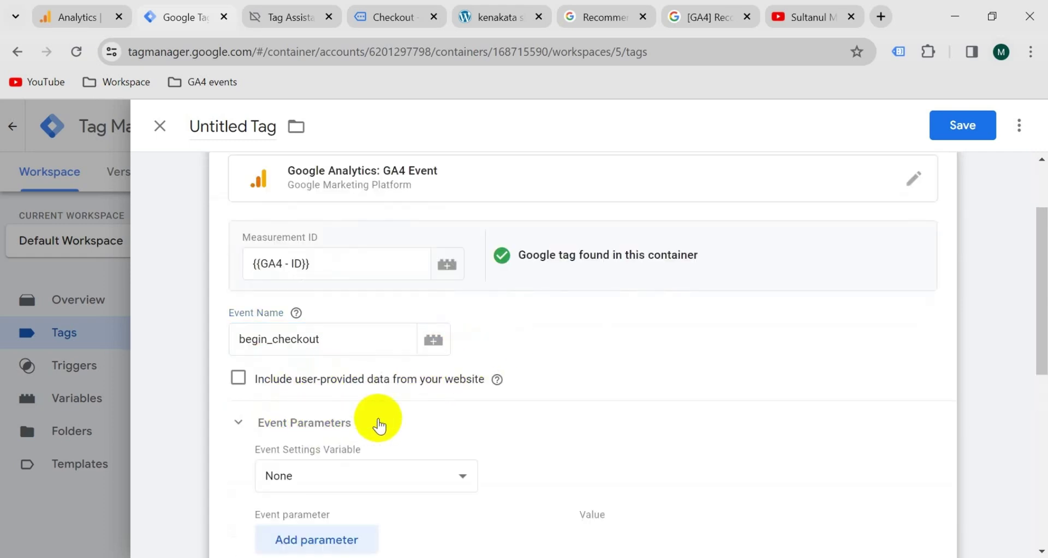
scroll(540, 292, "down", 3)
left_click(346, 384)
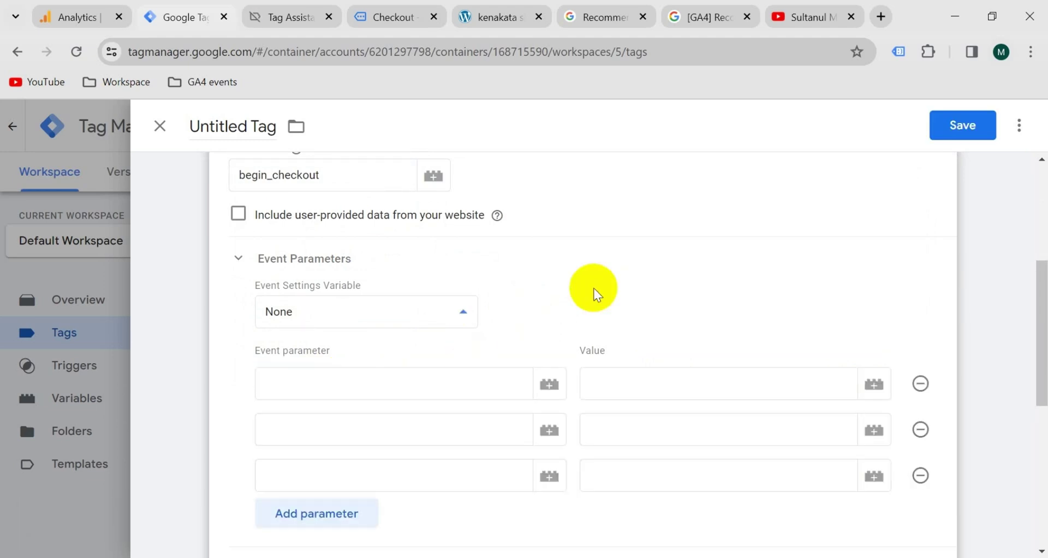
left_click(290, 388)
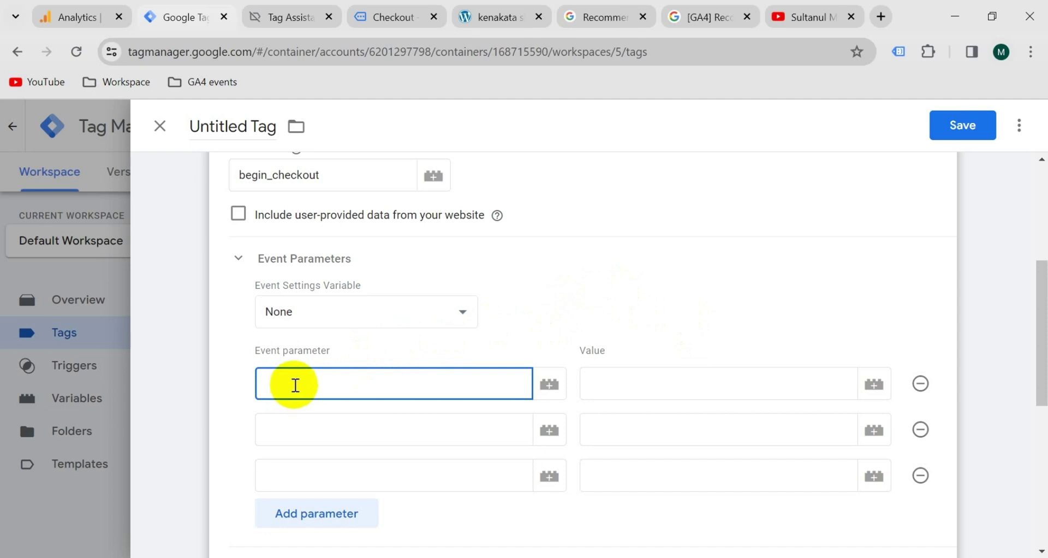
- Copy the currency, value and items parameter names from the begin_checkout event reference
left_click(604, 19)
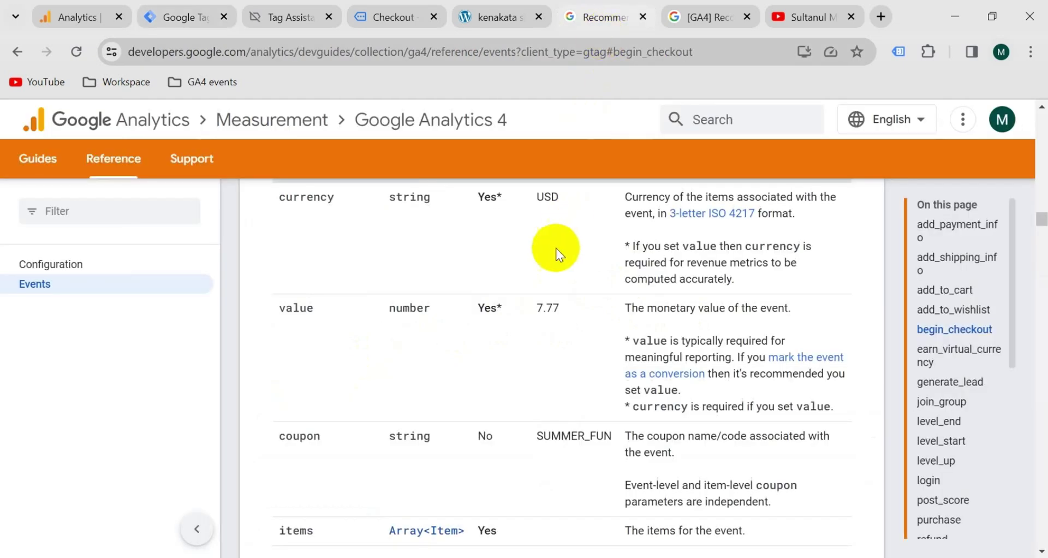
double_click(307, 194)
key("super+c")
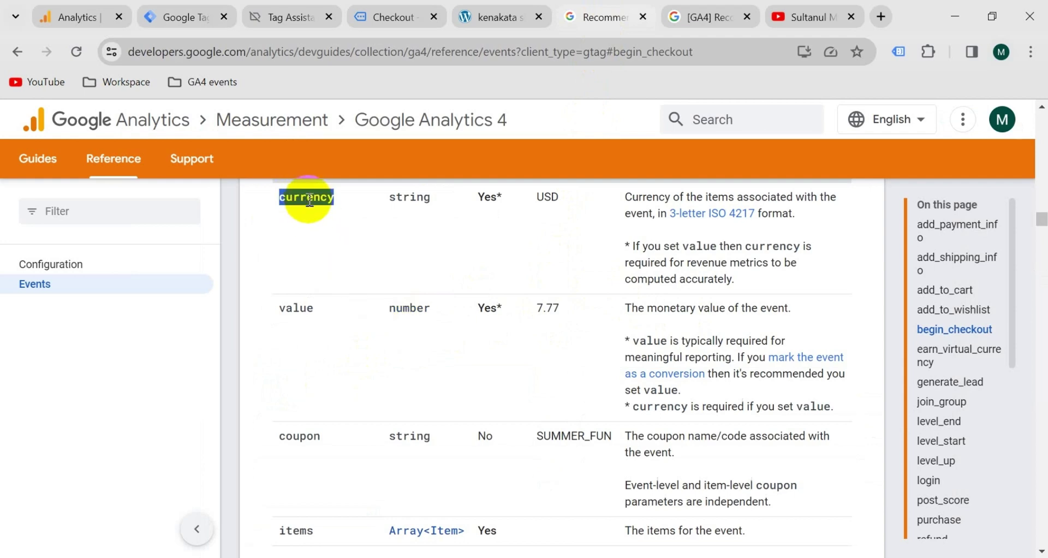
double_click(293, 302)
left_click(304, 530)
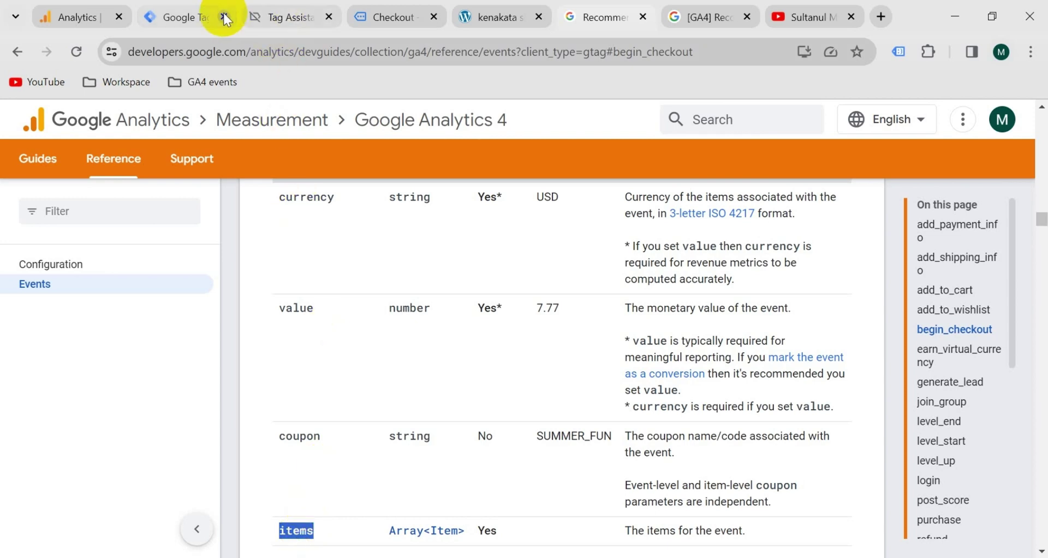
left_click(196, 17)
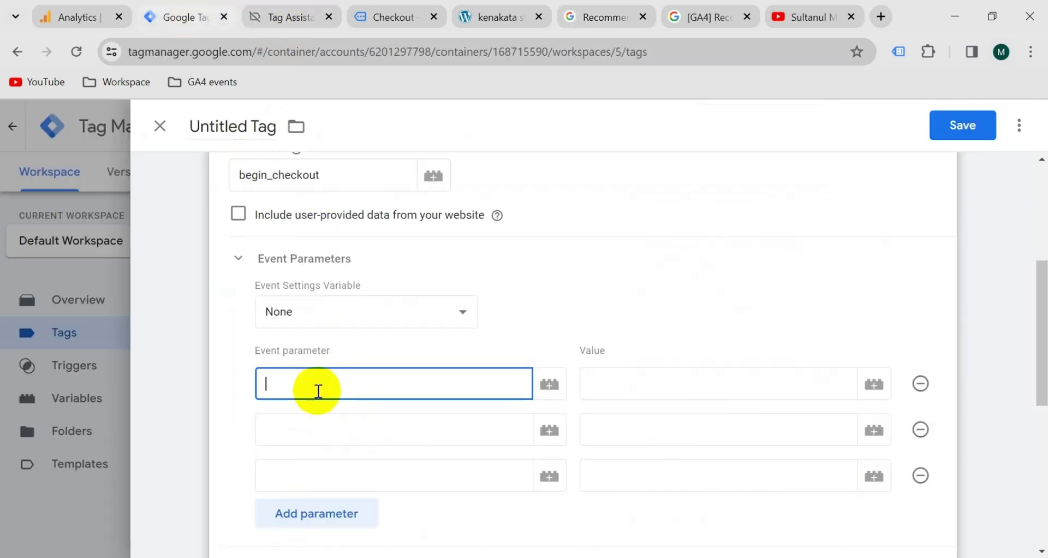
- Paste items, value and currency from clipboard history as the three parameter names
key("super+v")
left_click(329, 112)
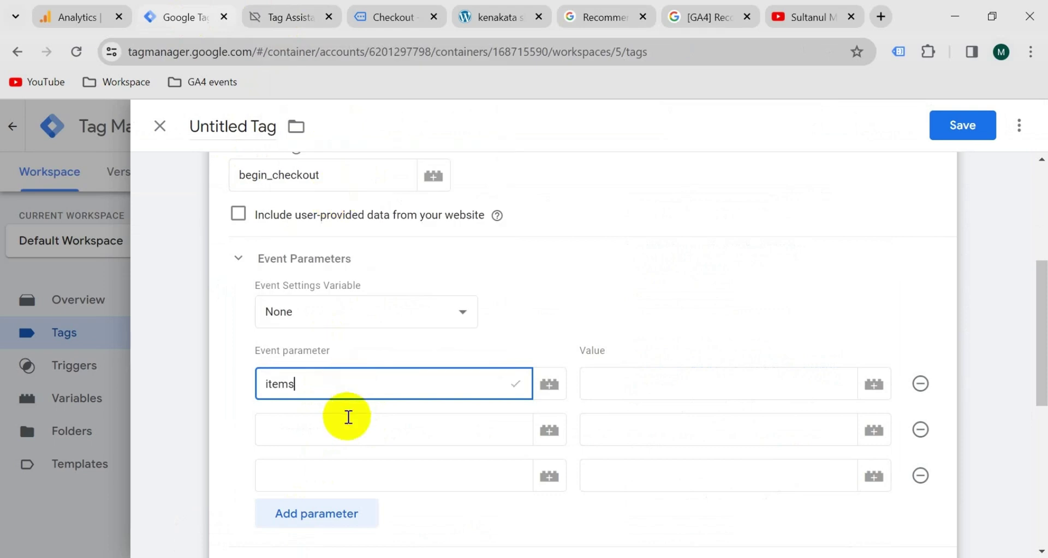
left_click(340, 427)
key("super+v")
left_click(346, 244)
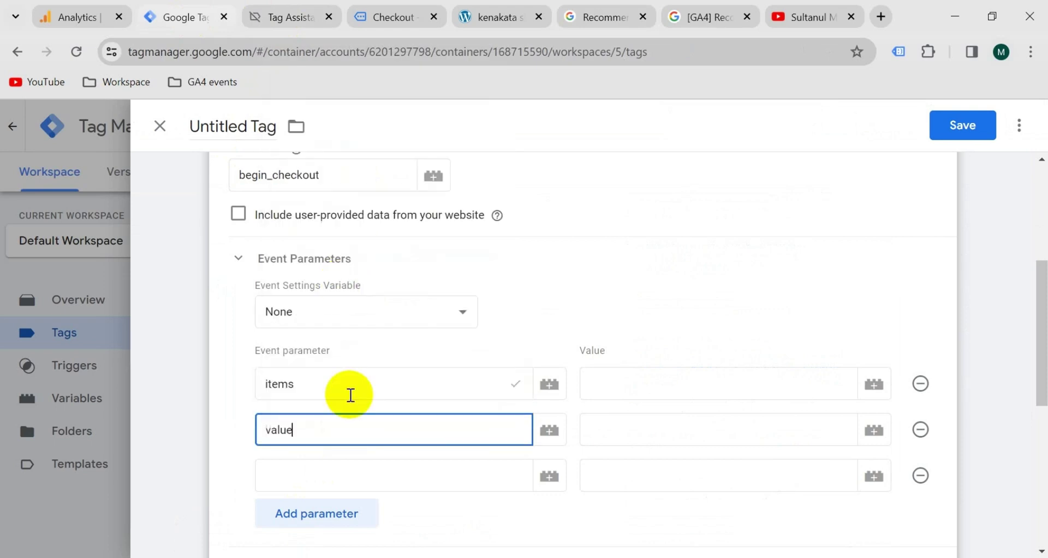
left_click(345, 482)
key("super+v")
left_click(342, 331)
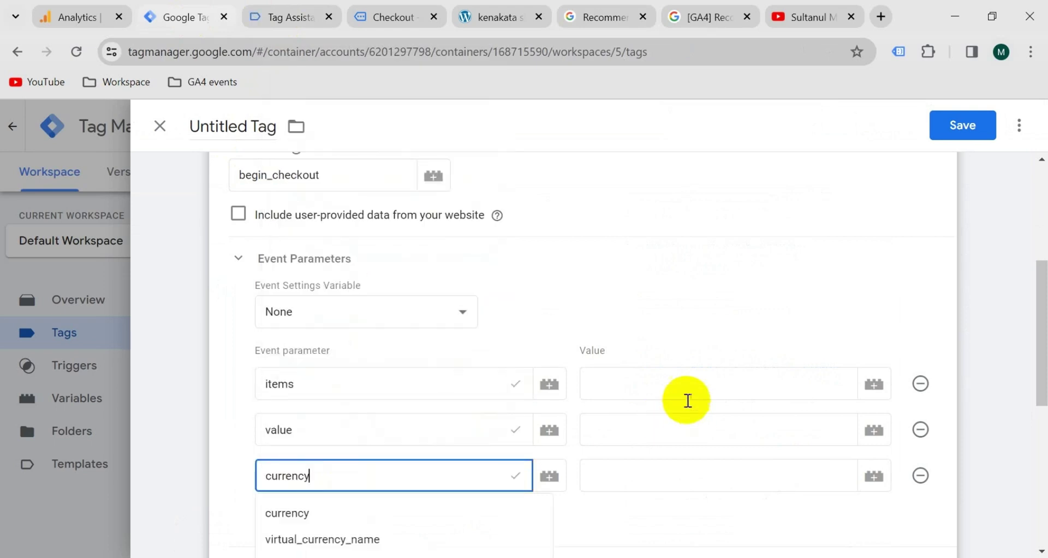
left_click(662, 312)
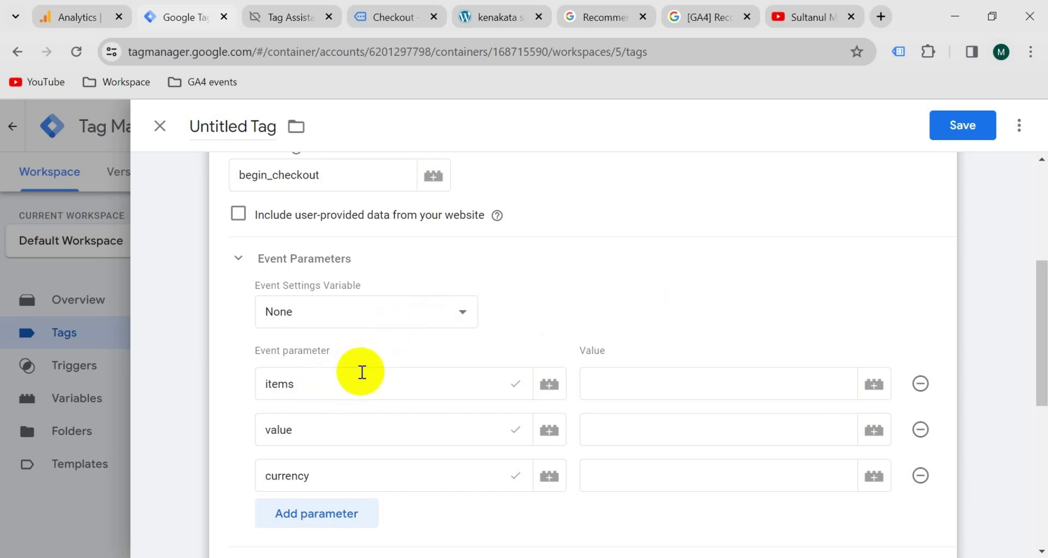
- Set the items, value and currency parameter values to {{Items}}, {{Item Value}} and {{Currency}}
left_click(653, 383)
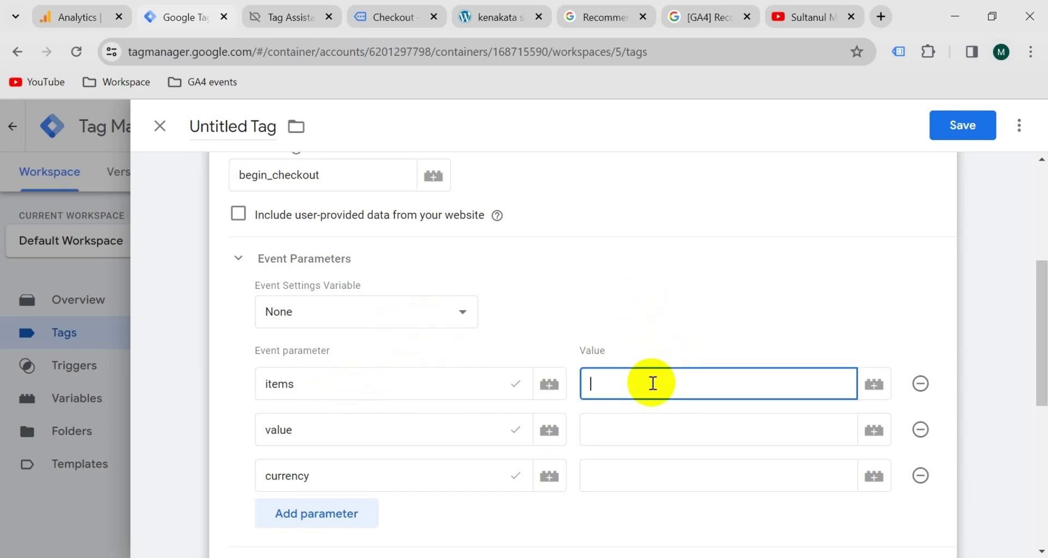
type("{{")
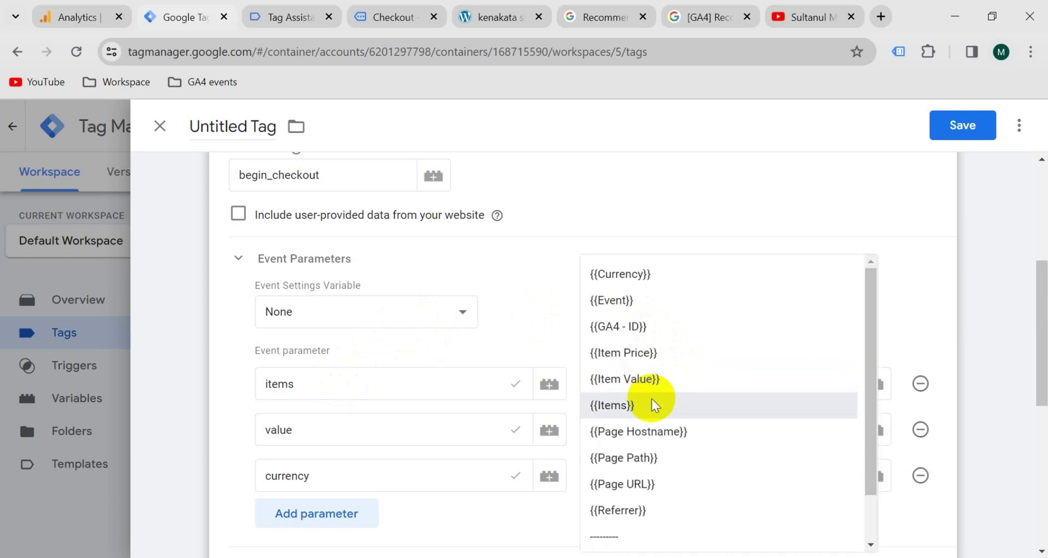
left_click(657, 403)
left_click(631, 423)
type("{{")
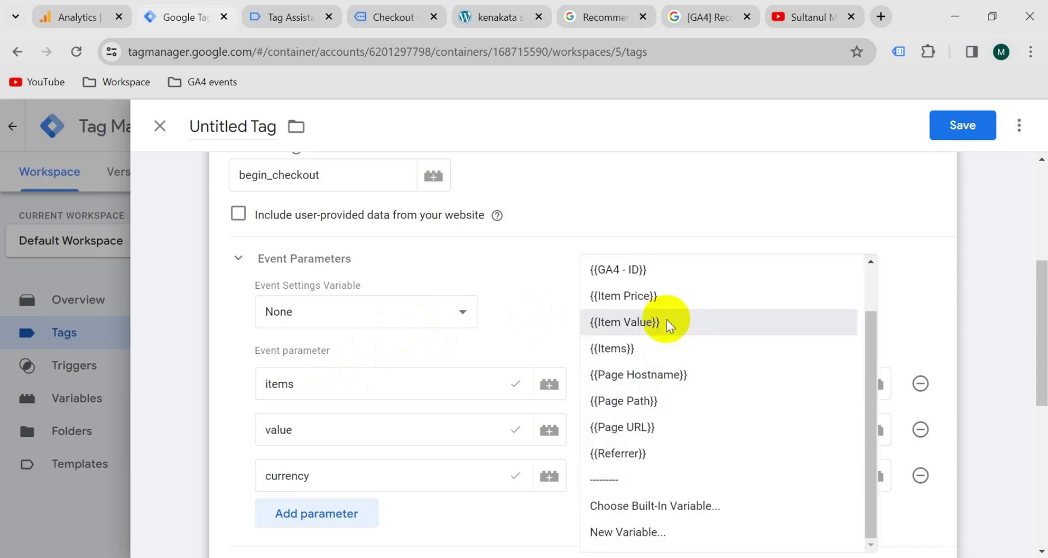
left_click(666, 258)
left_click(661, 477)
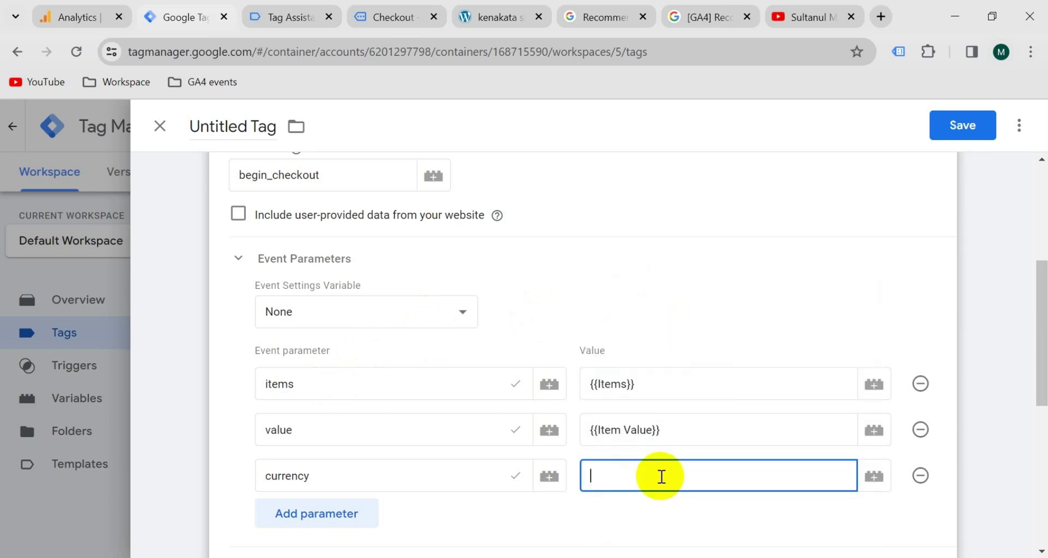
type("{{")
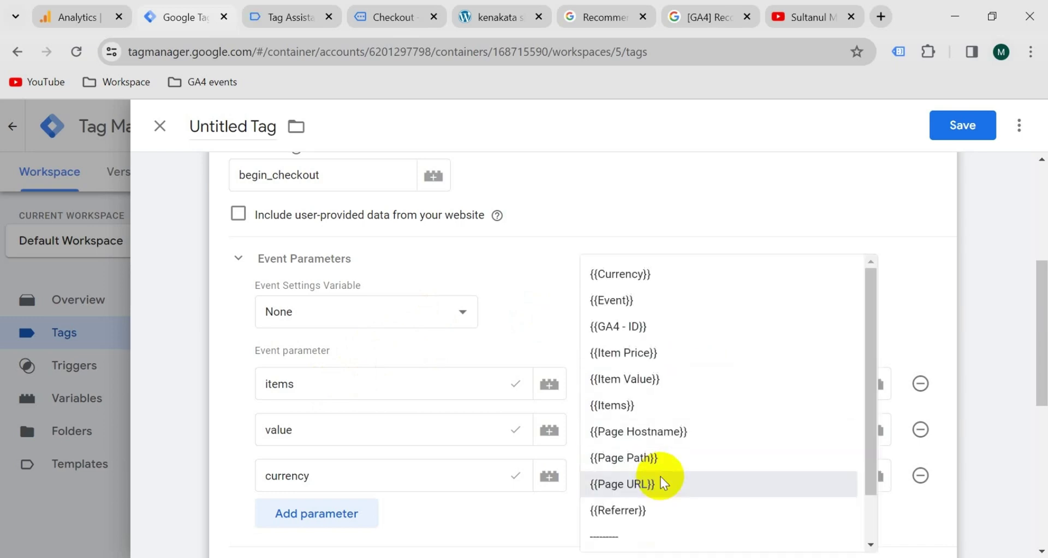
left_click(675, 271)
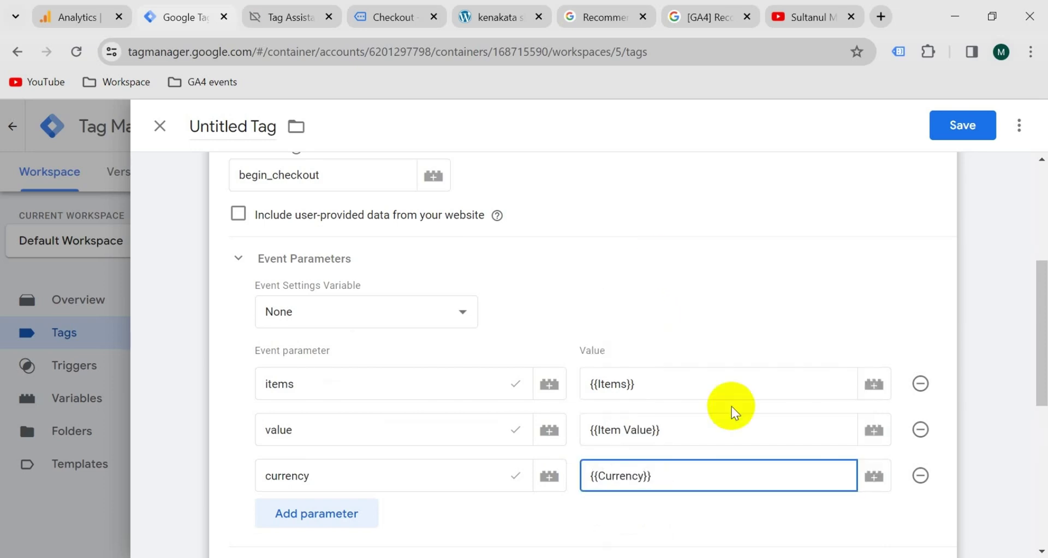
scroll(731, 409, "down", 7)
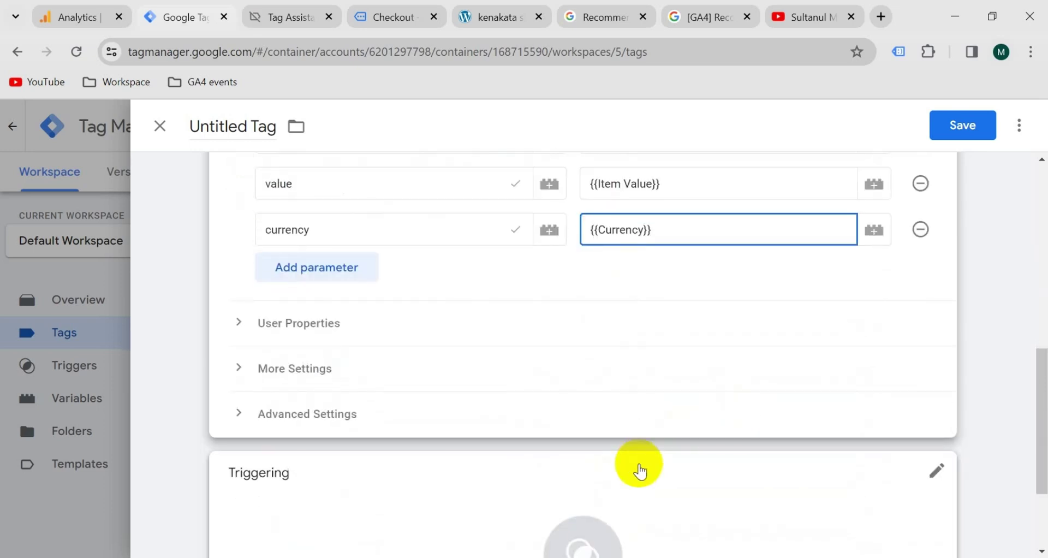
- Attach the Begin_checkout trigger and rename the tag to GA4 - Begin Checkout
left_click(525, 406)
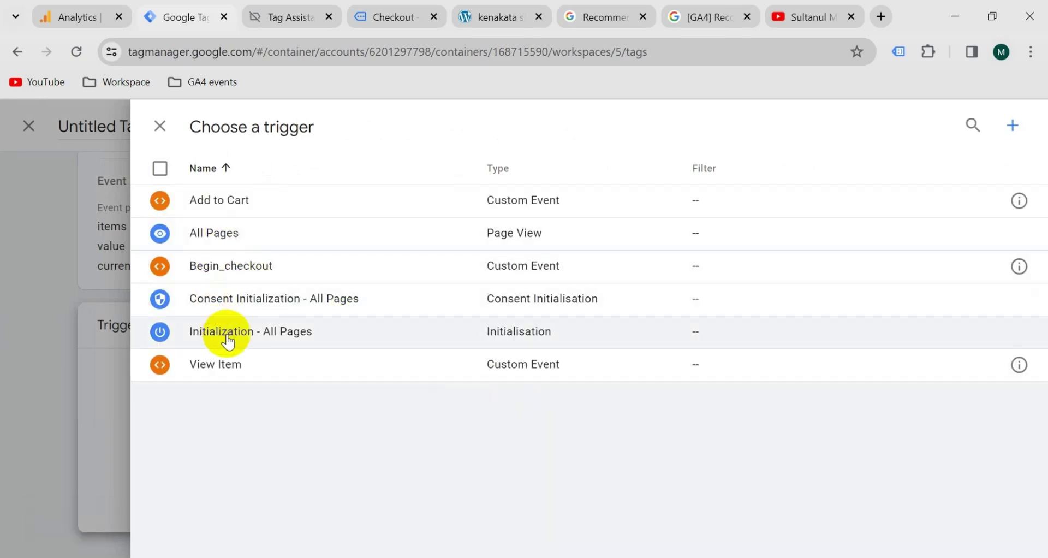
left_click(197, 279)
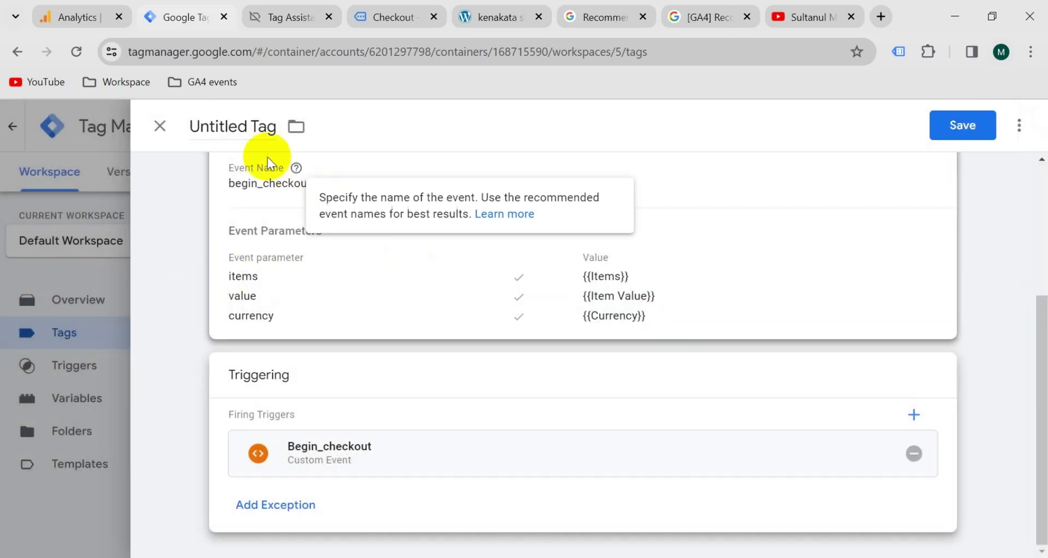
left_click(233, 125)
type("GA4 - Begin Checkout")
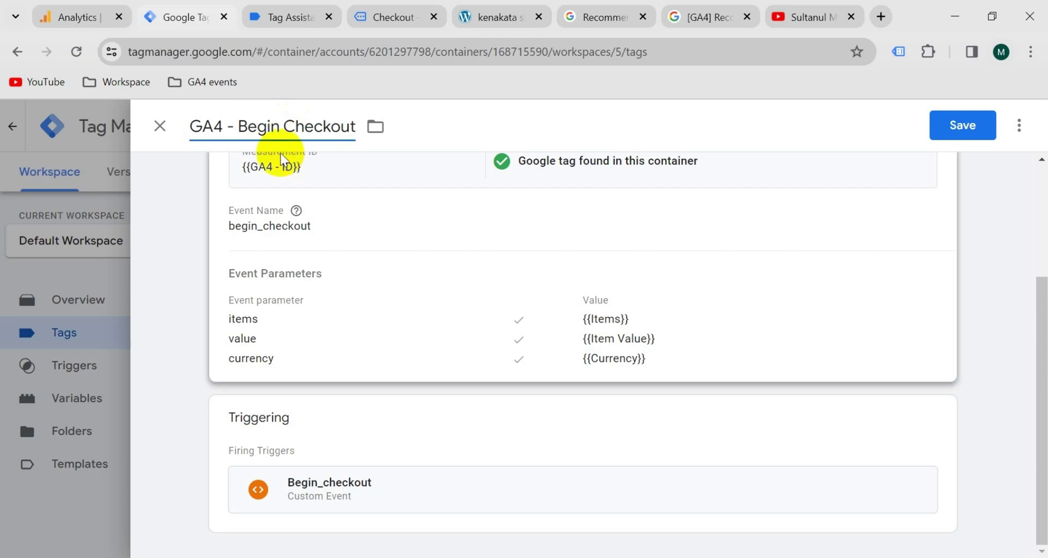
- Save the GA4 - Begin Checkout tag and start a Preview session
left_click(944, 121)
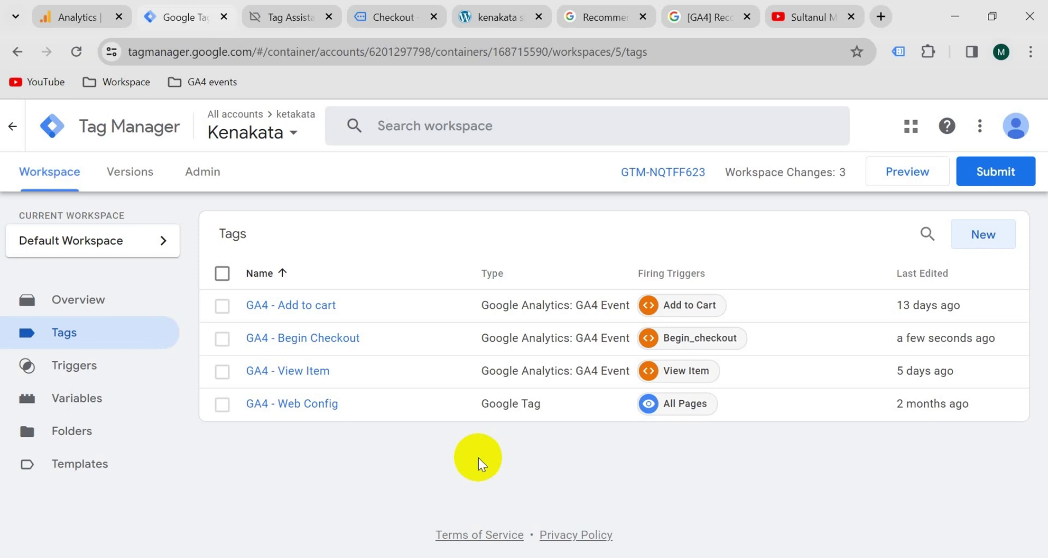
left_click(895, 186)
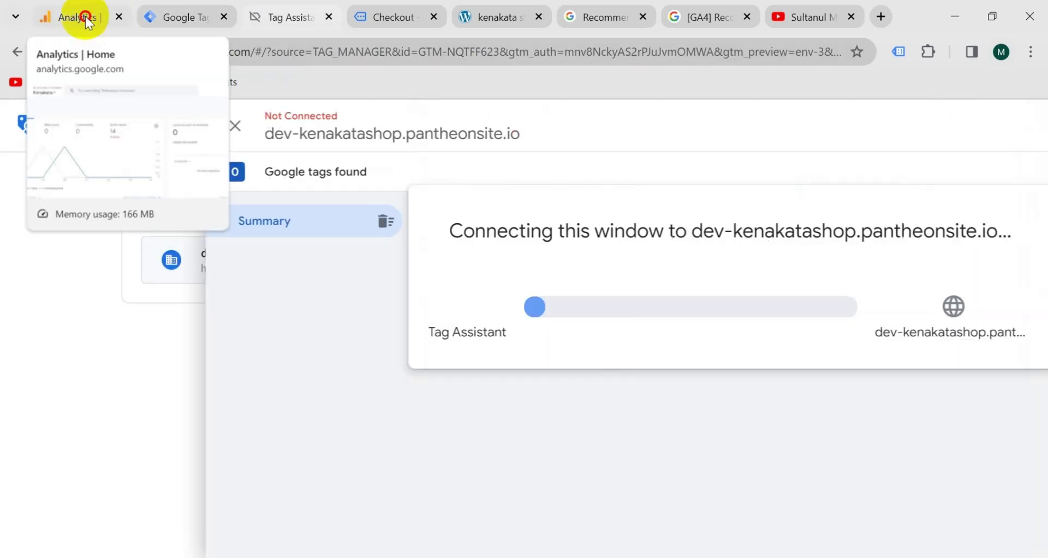
left_click(77, 17)
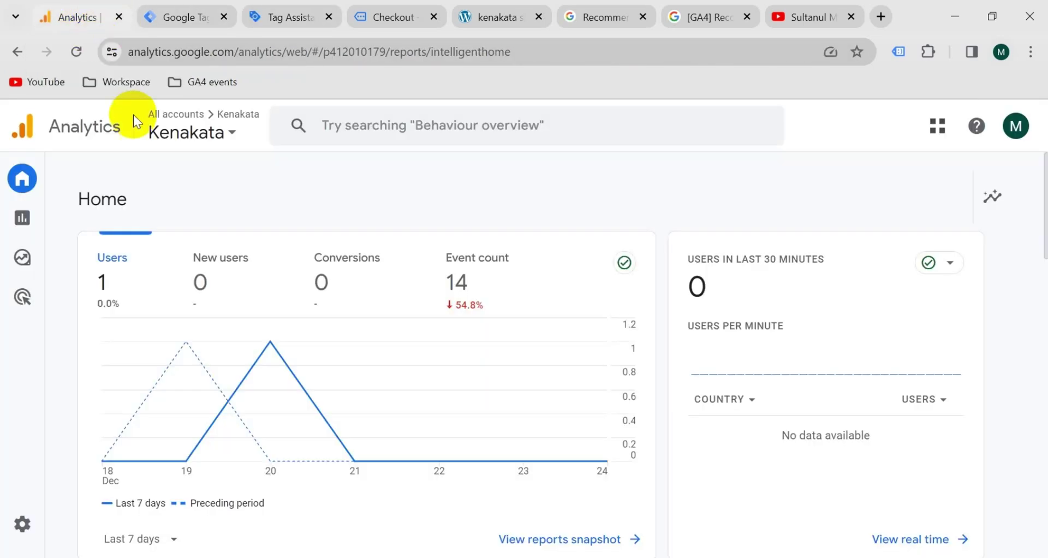
- Open DebugView for the Kenakata property from the Analytics Admin page
left_click(22, 524)
scroll(550, 428, "down", 10)
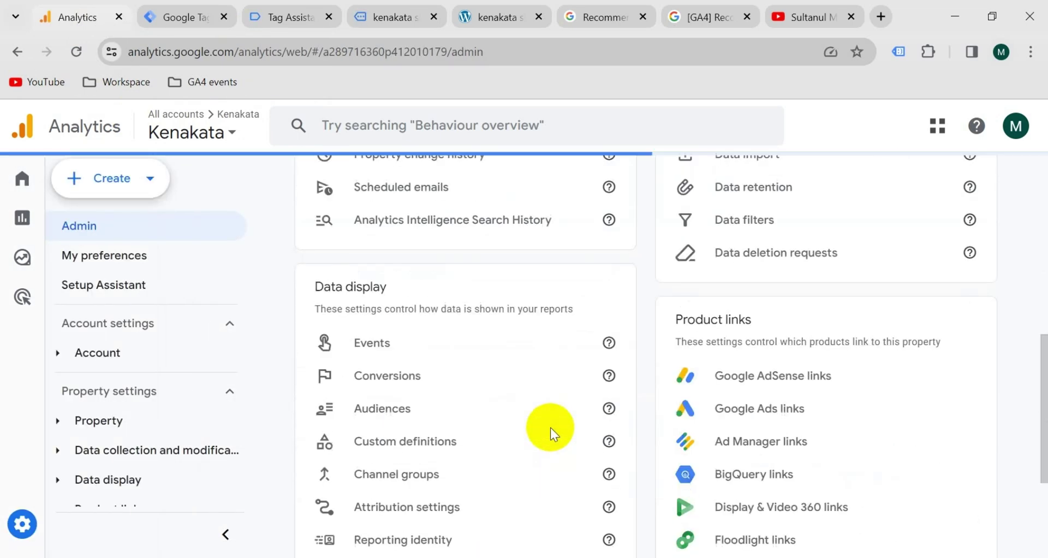
left_click(406, 389)
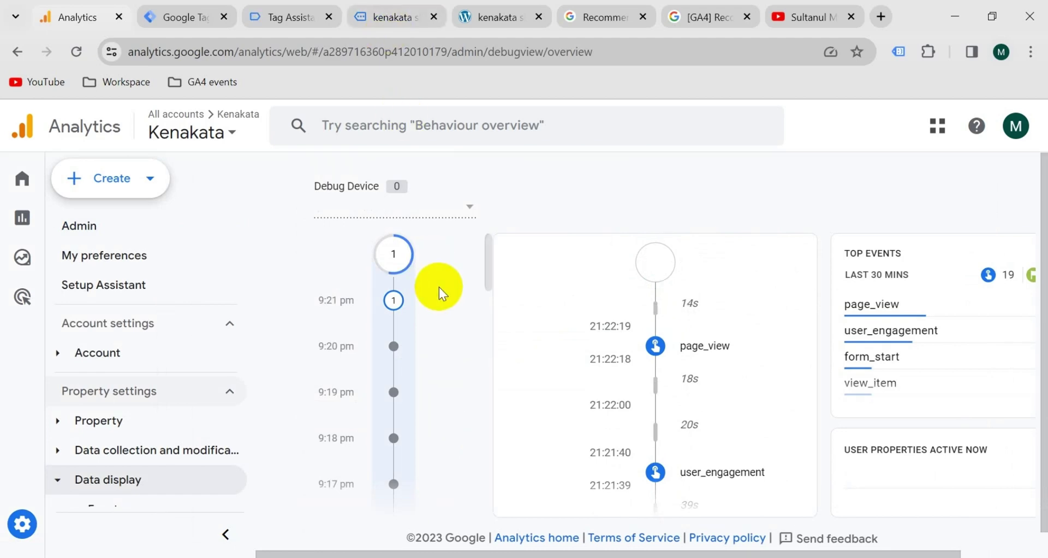
- Add the Kryo X26 MTB – Model K to the cart and proceed to Checkout
left_click(389, 21)
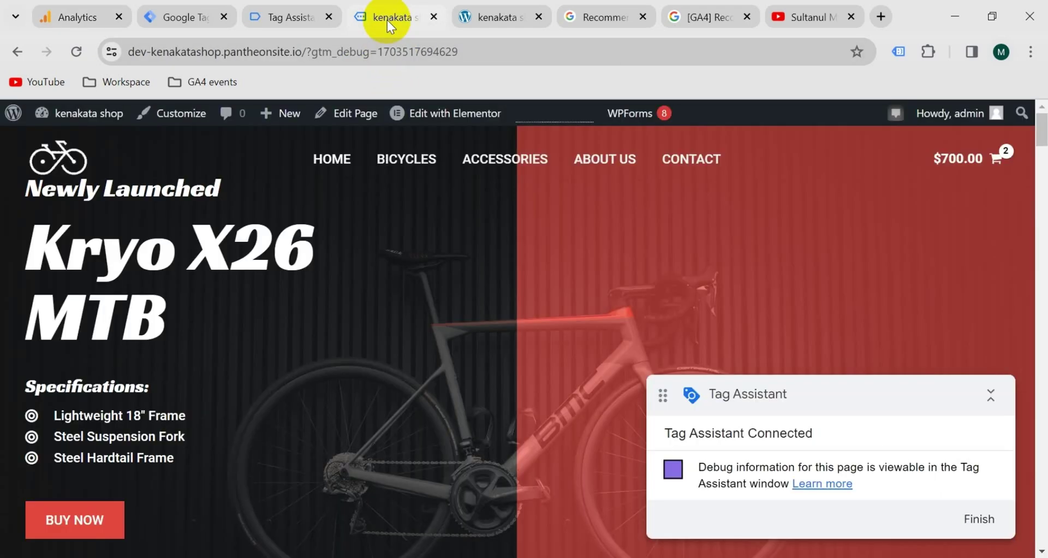
scroll(438, 355, "down", 6)
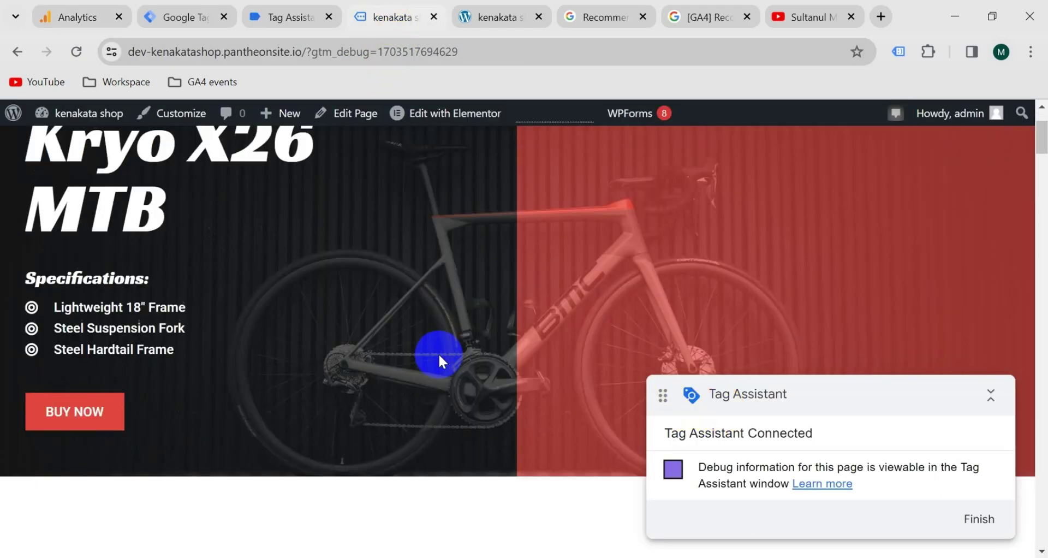
scroll(439, 354, "down", 2)
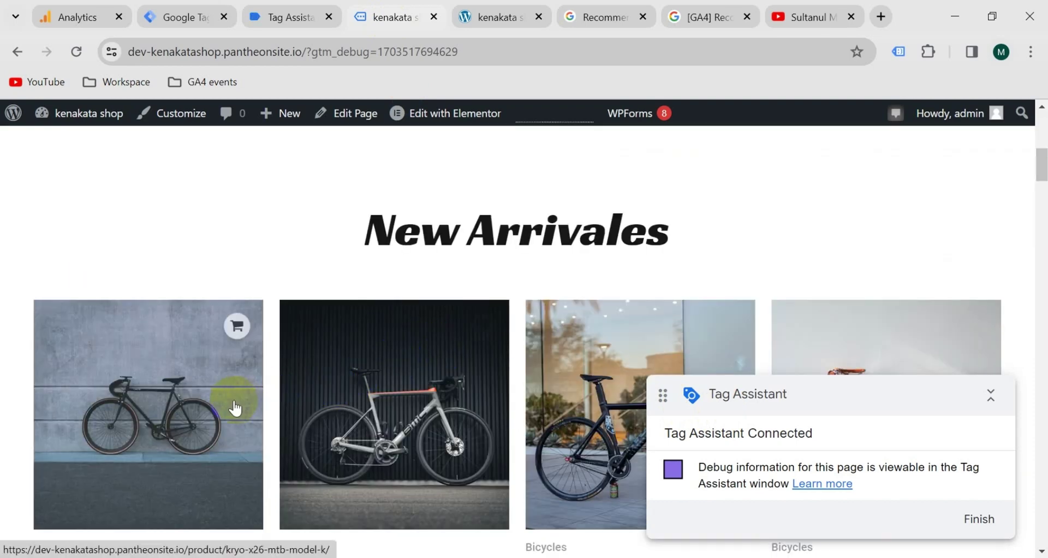
left_click(198, 402)
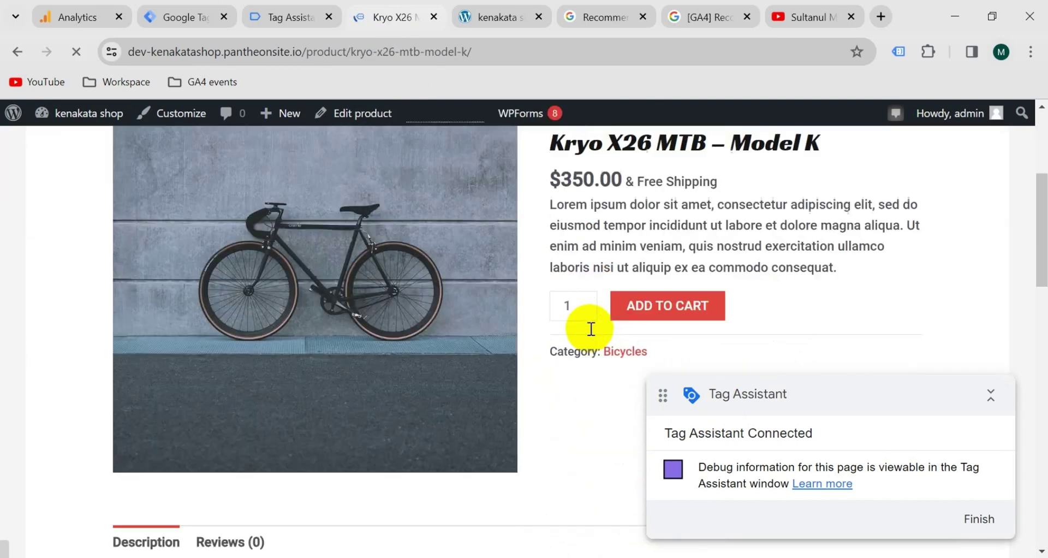
left_click(642, 316)
left_click(845, 346)
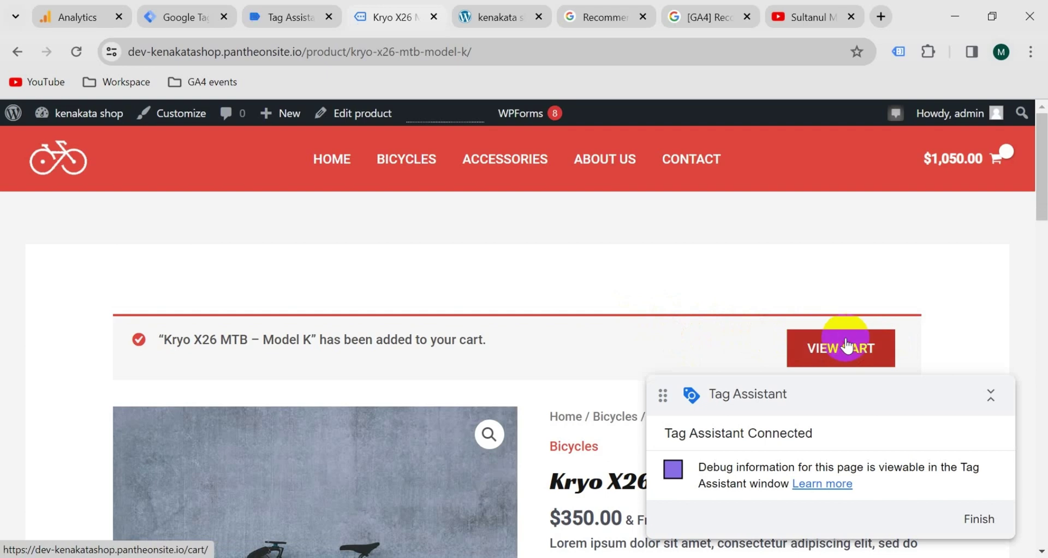
scroll(731, 309, "down", 3)
left_click(694, 354)
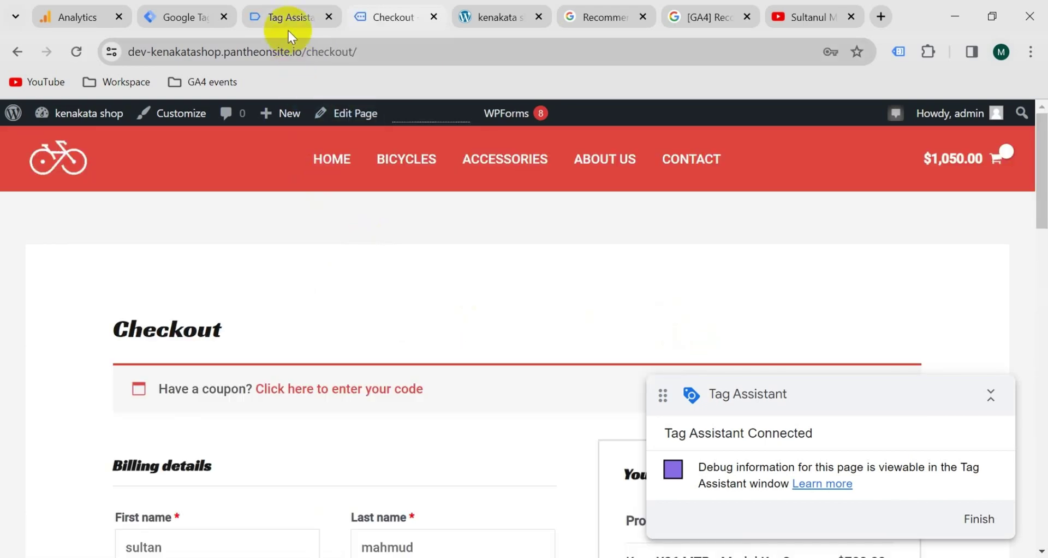
- Confirm in Tag Assistant's summary that GA4 - Begin Checkout fired once
left_click(289, 18)
left_click(515, 411)
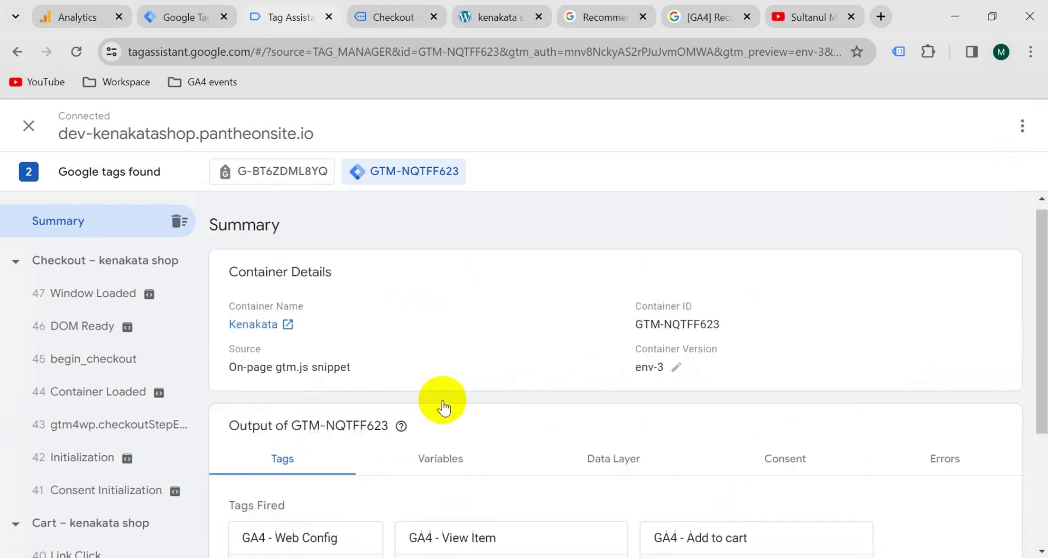
scroll(450, 399, "down", 3)
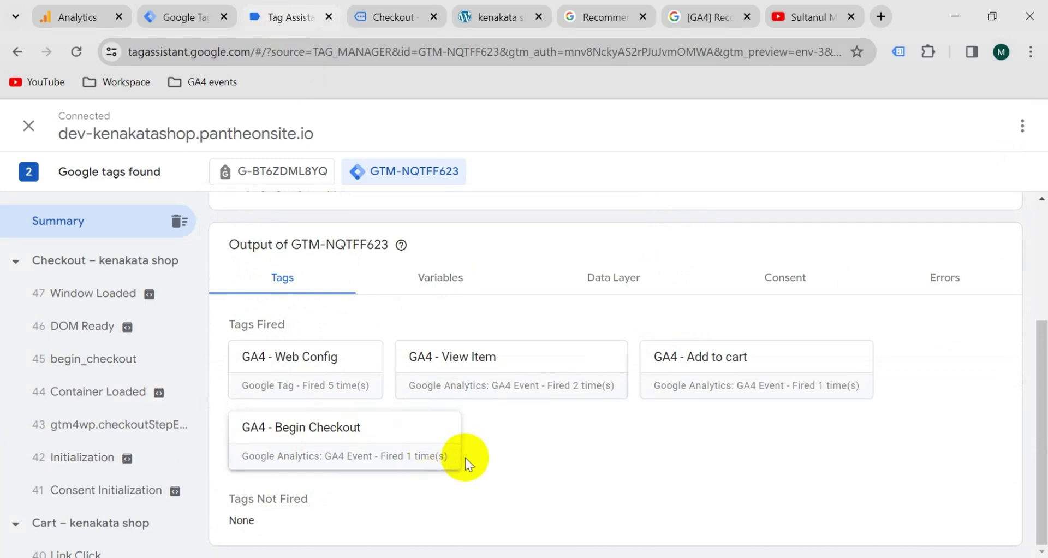
left_click(74, 15)
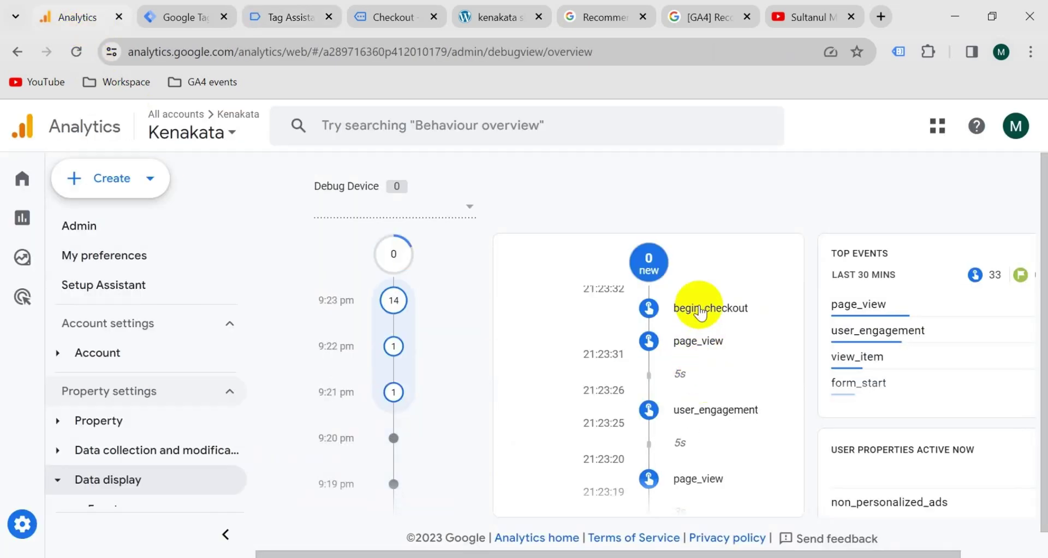
- Inspect the begin_checkout event in DebugView, showing currency USD and value 1050
left_click(700, 311)
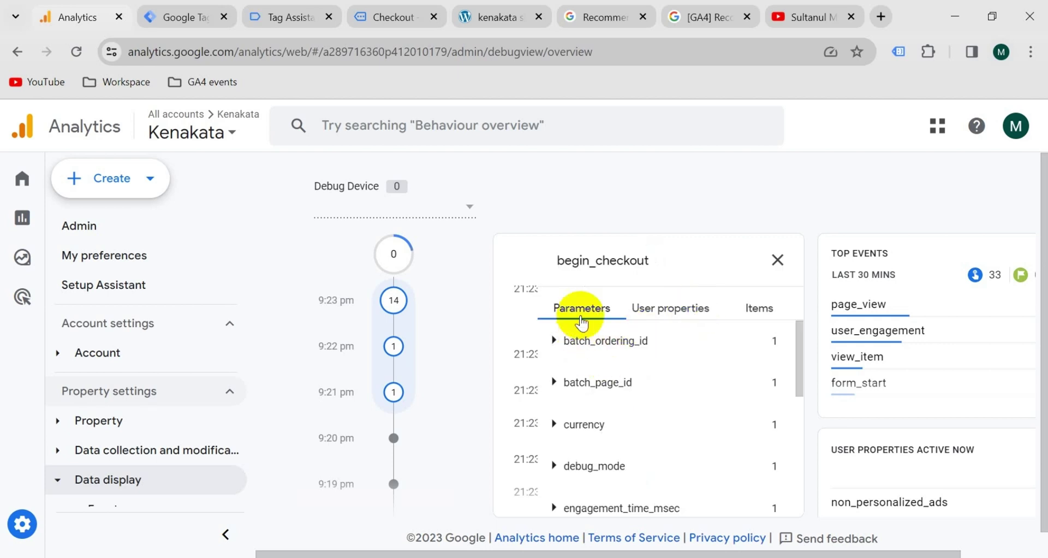
scroll(658, 409, "down", 2)
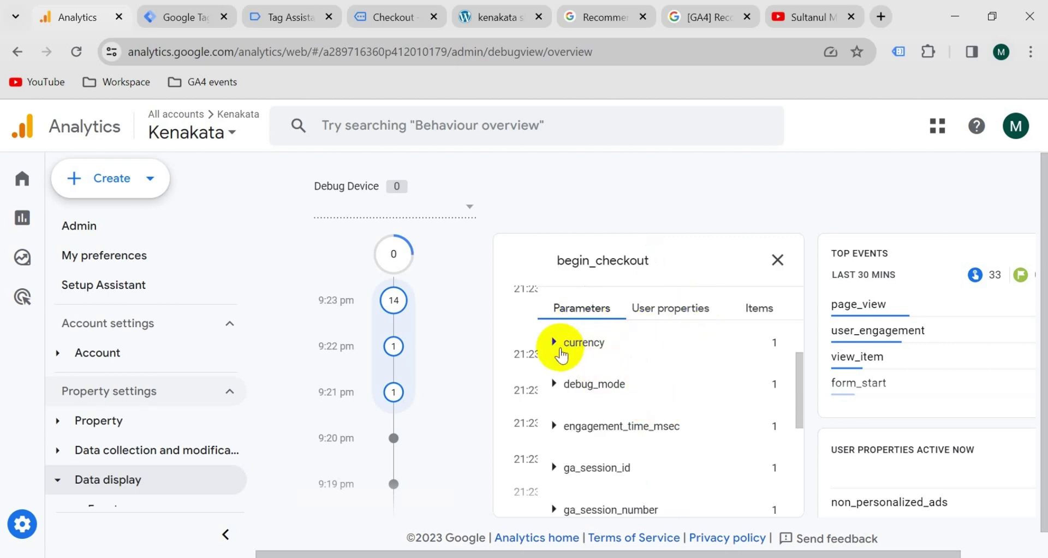
left_click(554, 344)
scroll(617, 391, "down", 3)
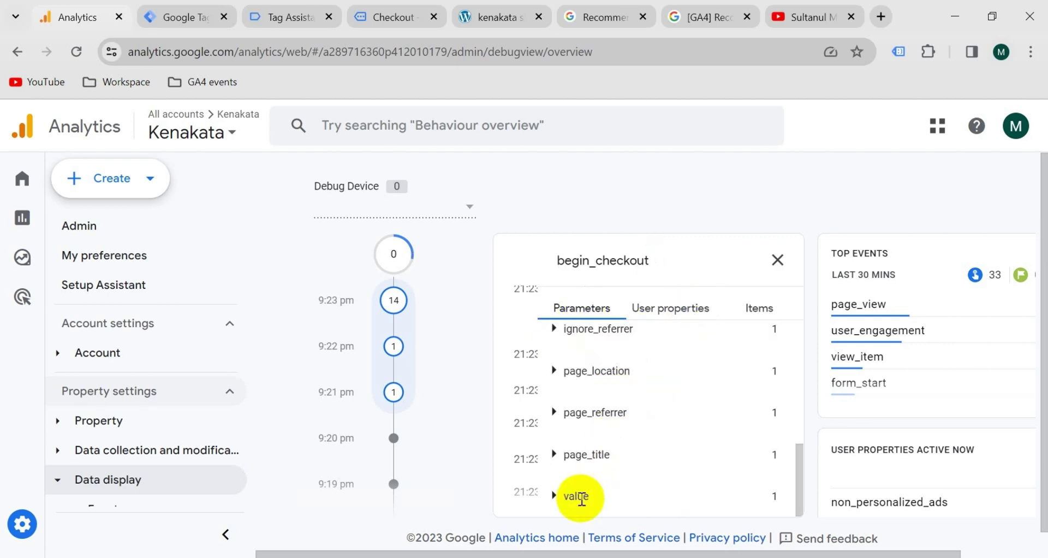
left_click(567, 495)
scroll(655, 431, "up", 3)
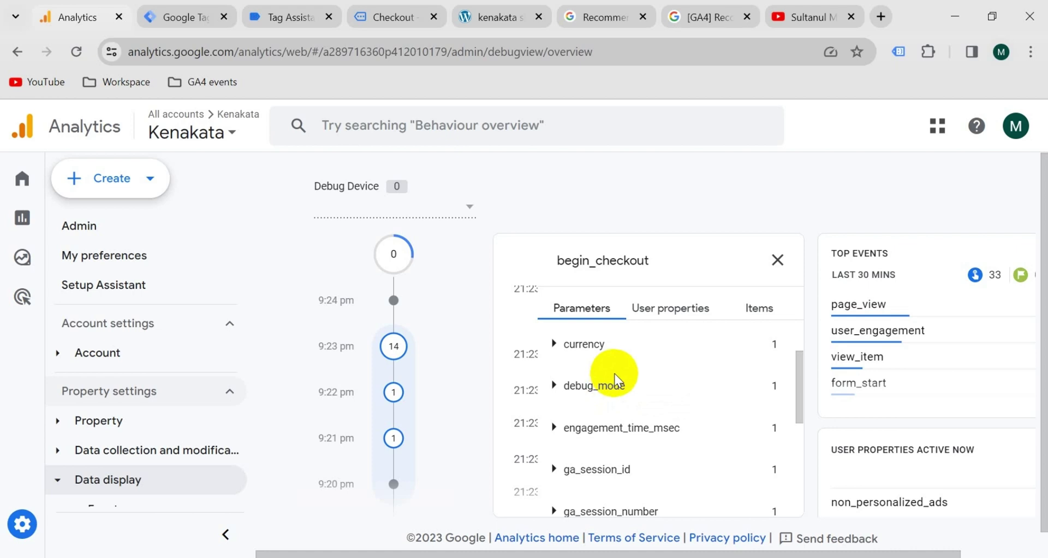
- Begin submitting the Tag Manager workspace with version name begin_checkout
left_click(177, 17)
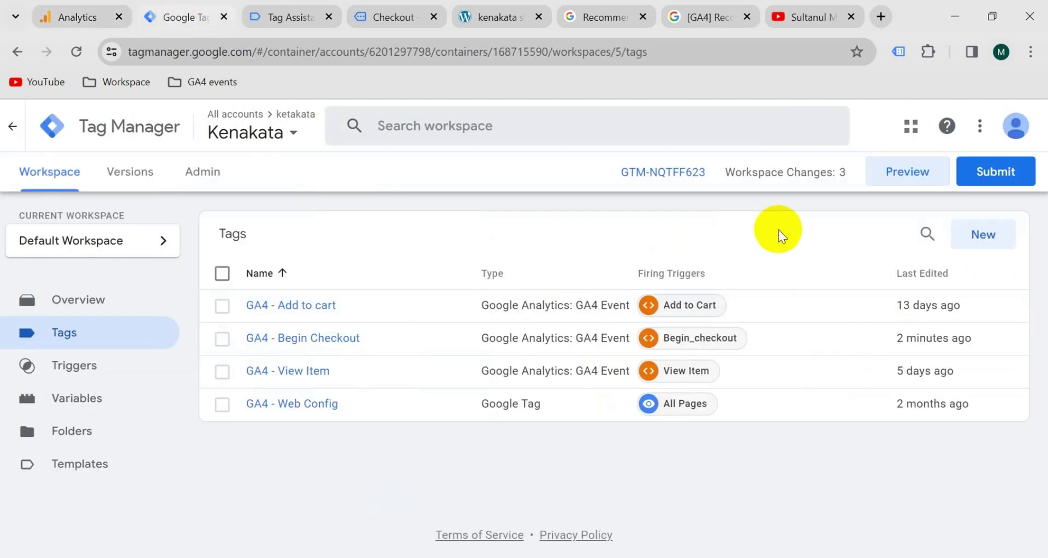
left_click(1003, 172)
left_click(319, 316)
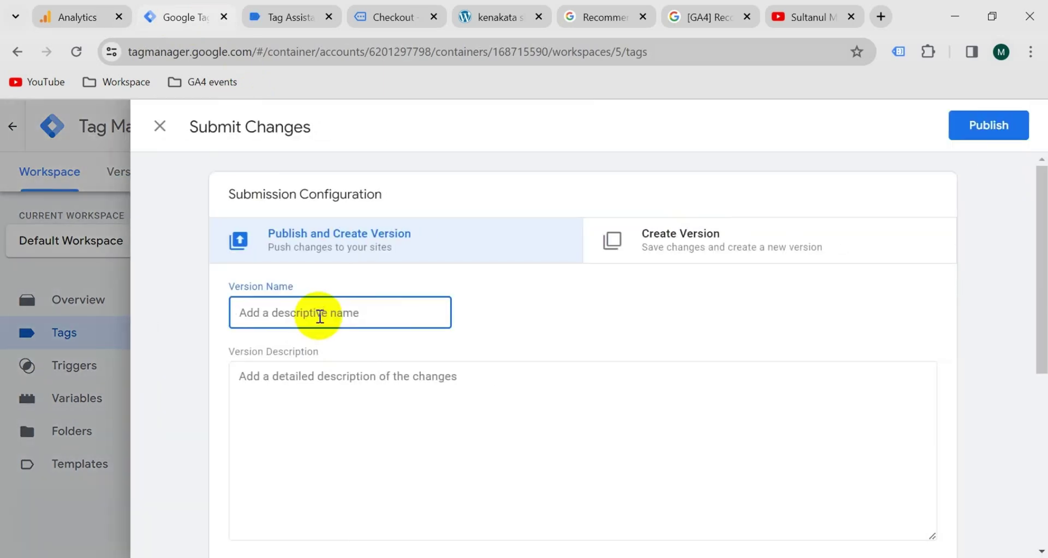
type("begin_checkout")
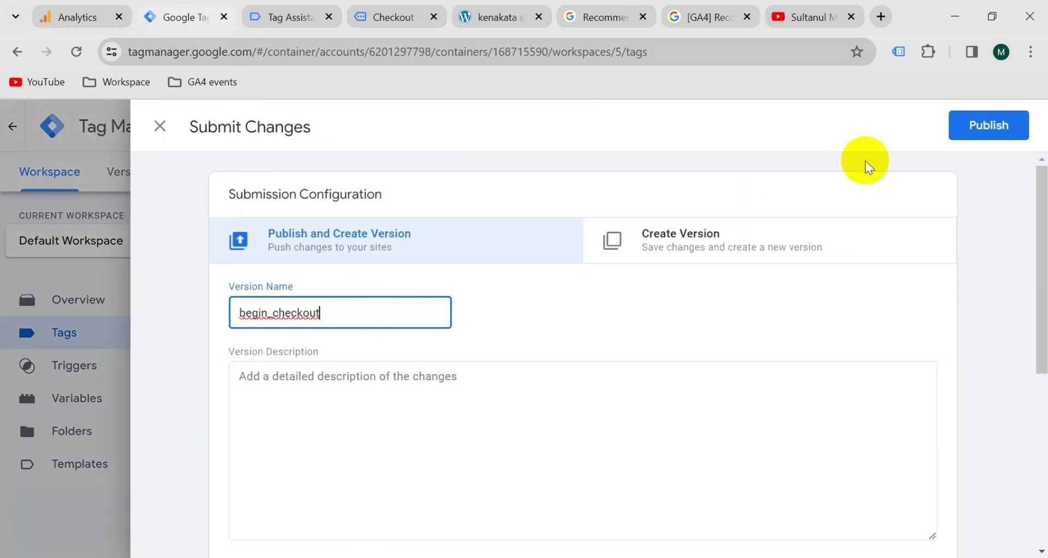